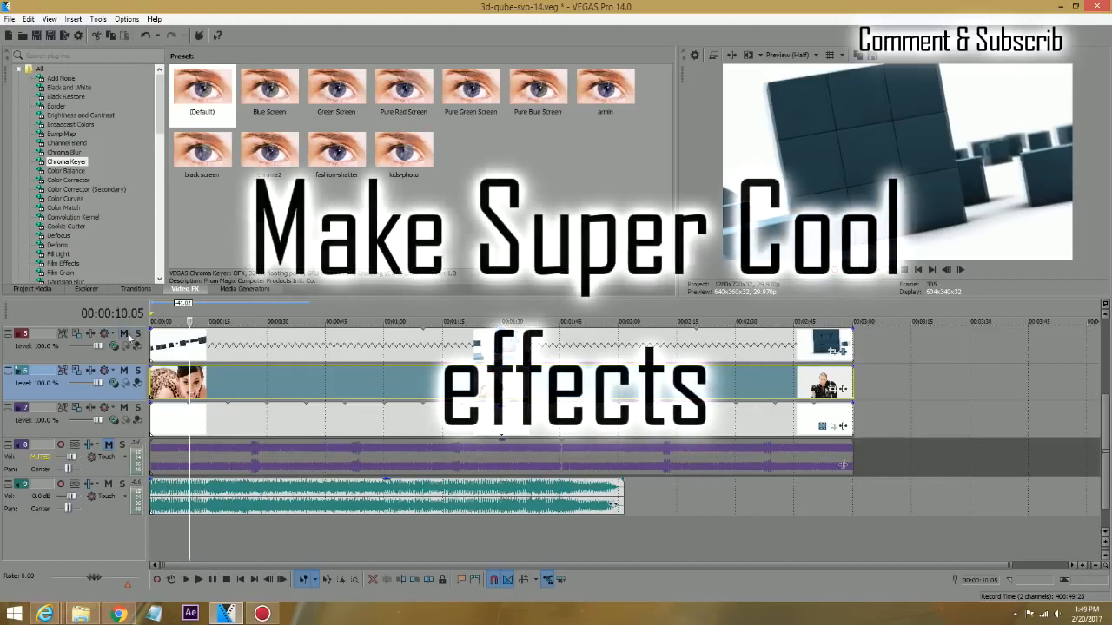
Mute the cube track and play back the music video footage on track 6 from several points
click(185, 382)
key(space)
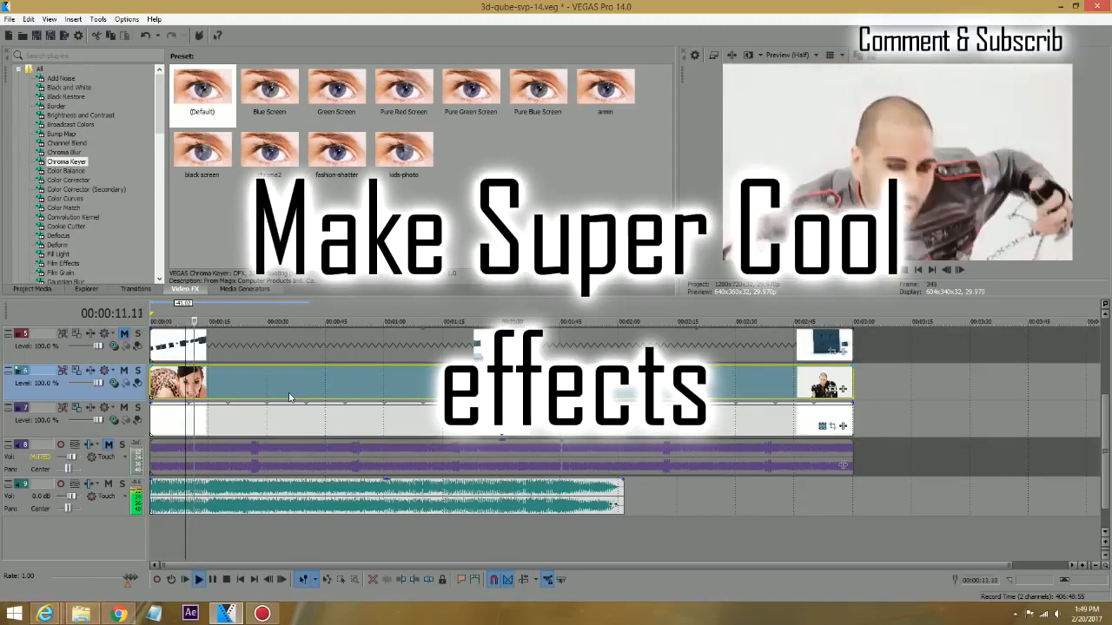
key(space)
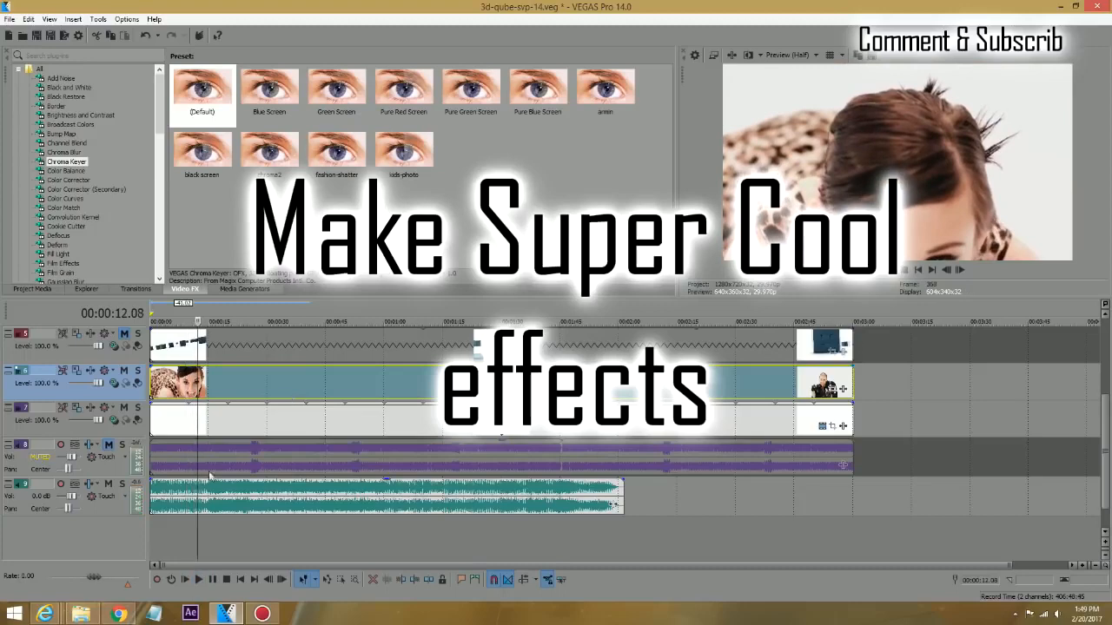
click(236, 343)
key(space)
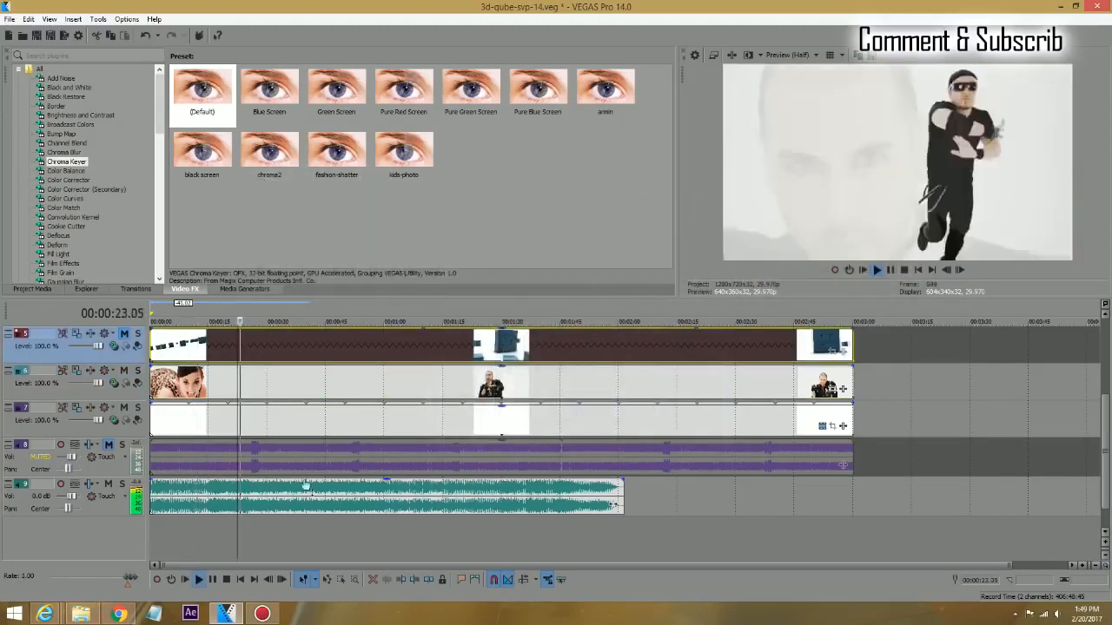
key(space)
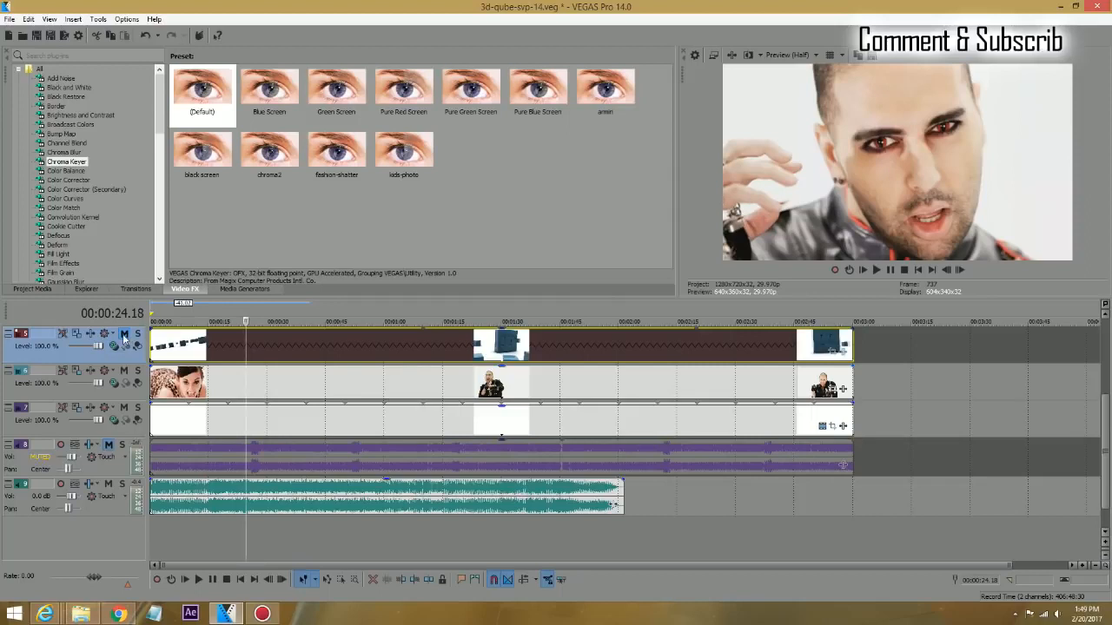
Preview the cube-pre-render.mp4 clip from the project media
click(34, 288)
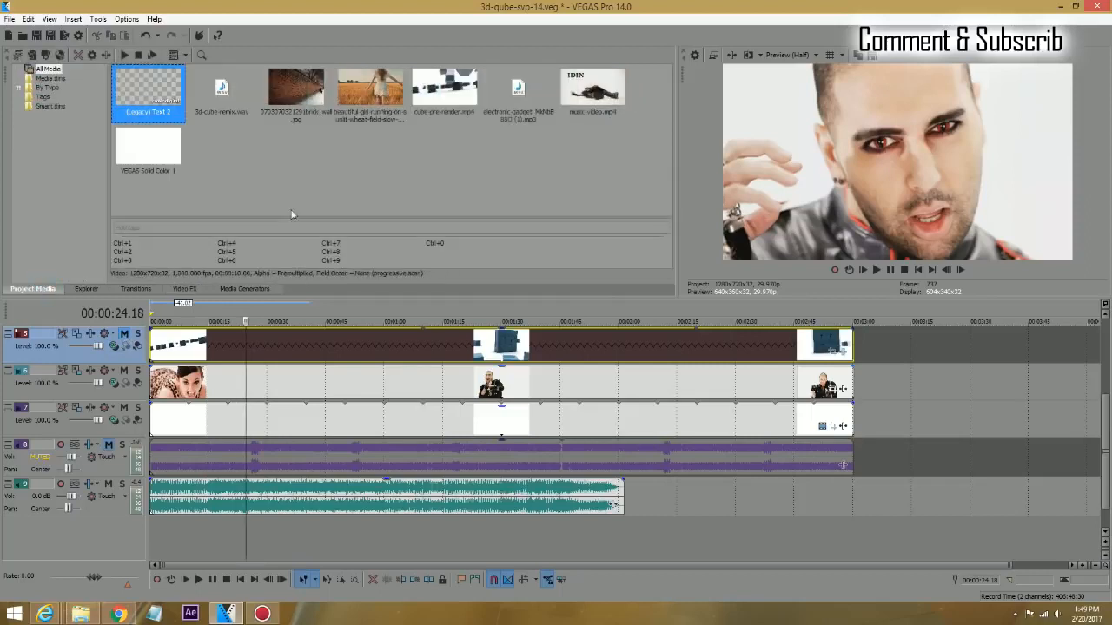
click(446, 86)
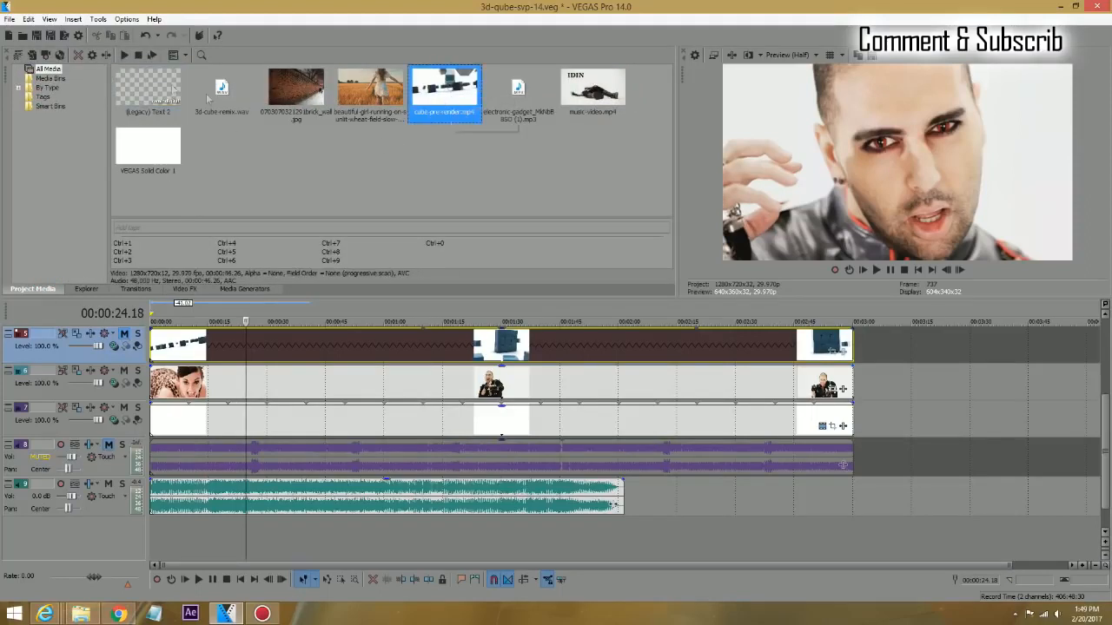
click(125, 55)
Unmute the cube track and place the playhead on its clip at 00:00:10.29
click(210, 387)
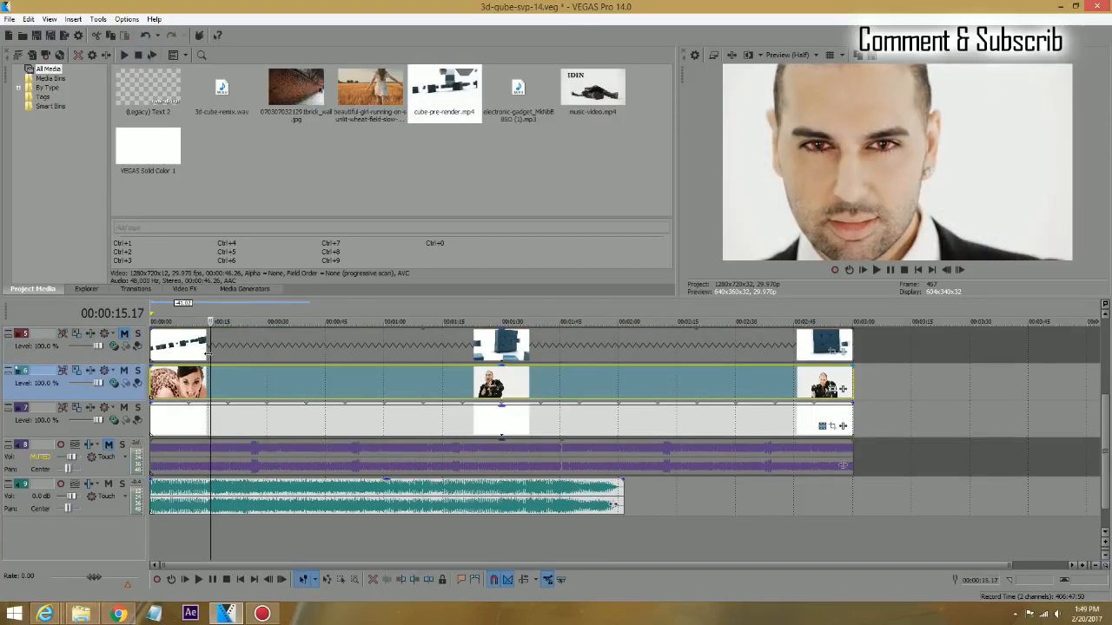
click(125, 334)
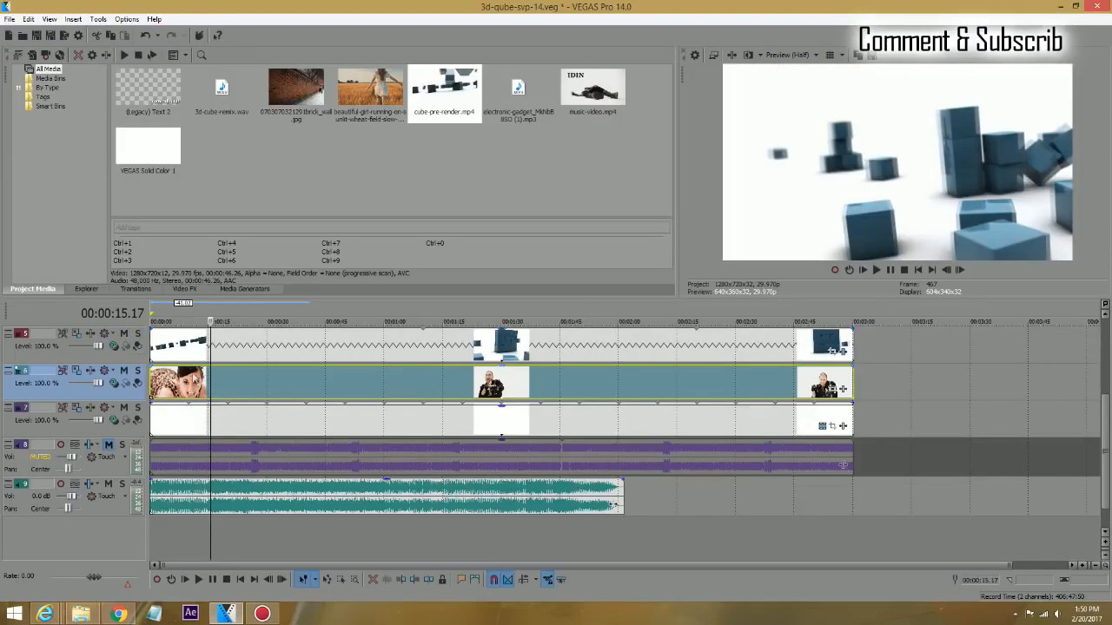
click(193, 351)
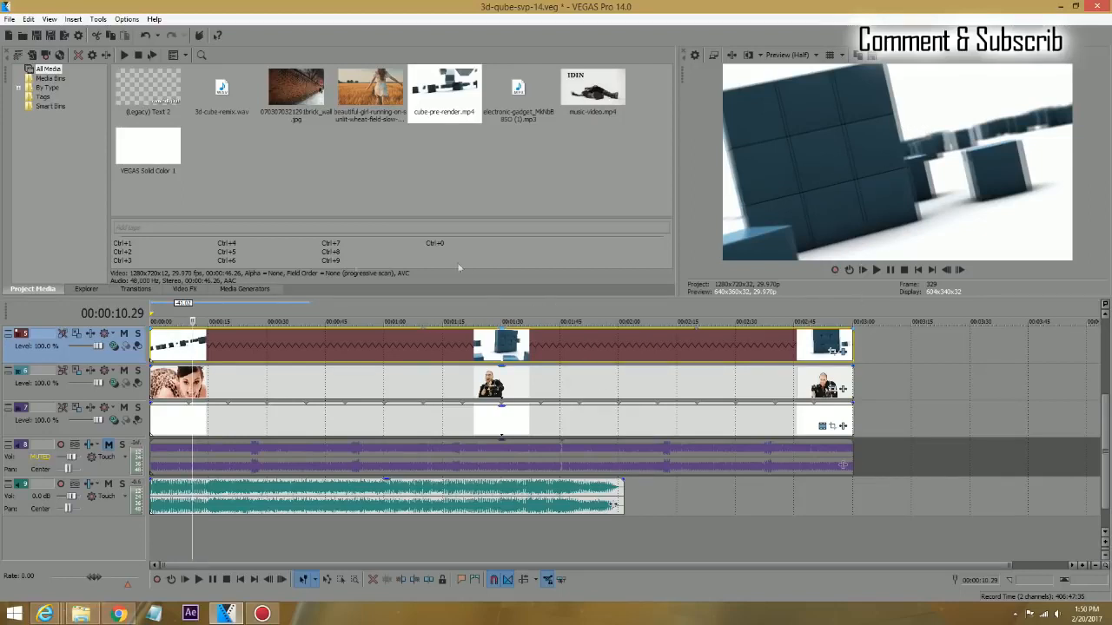
Inspect the key colour in the cube-pre-render event's Chroma Keyer, enable the effect, and close its settings
click(184, 289)
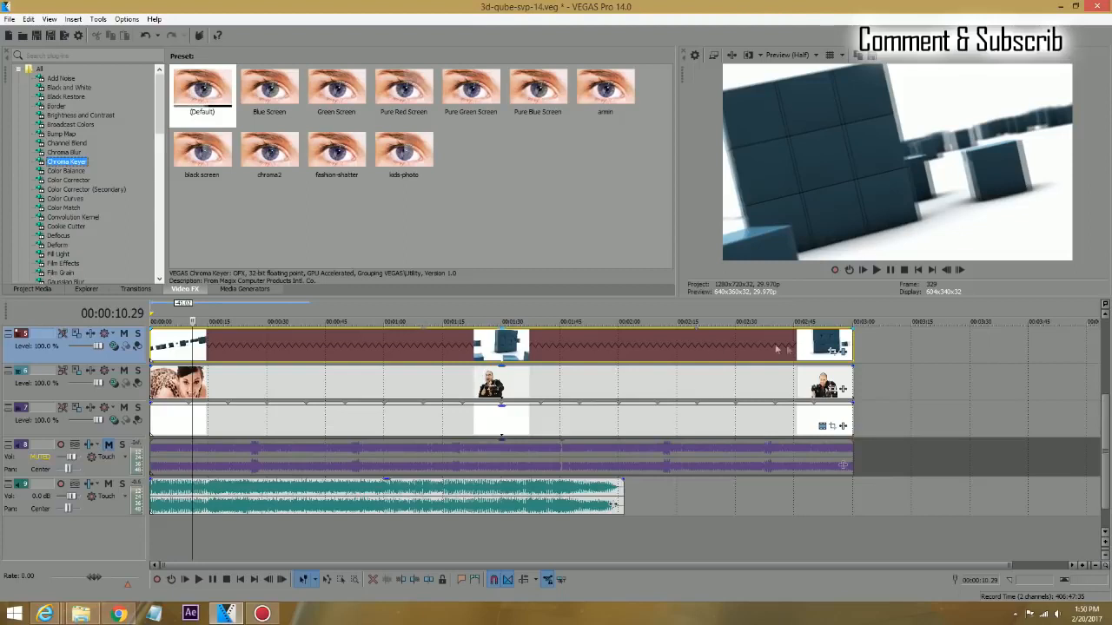
click(834, 351)
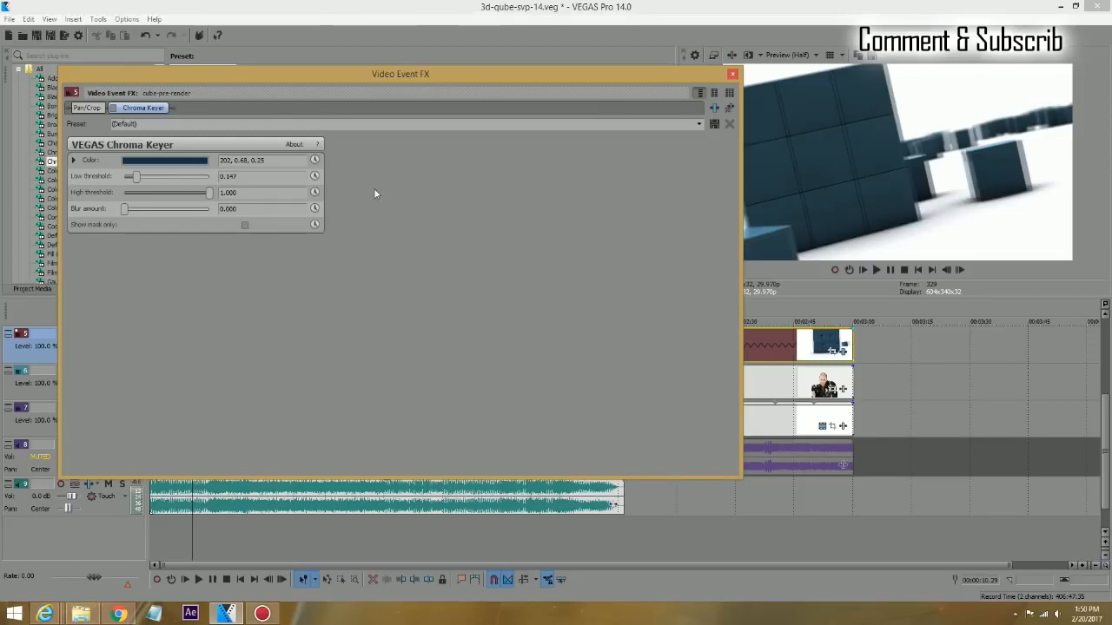
click(143, 163)
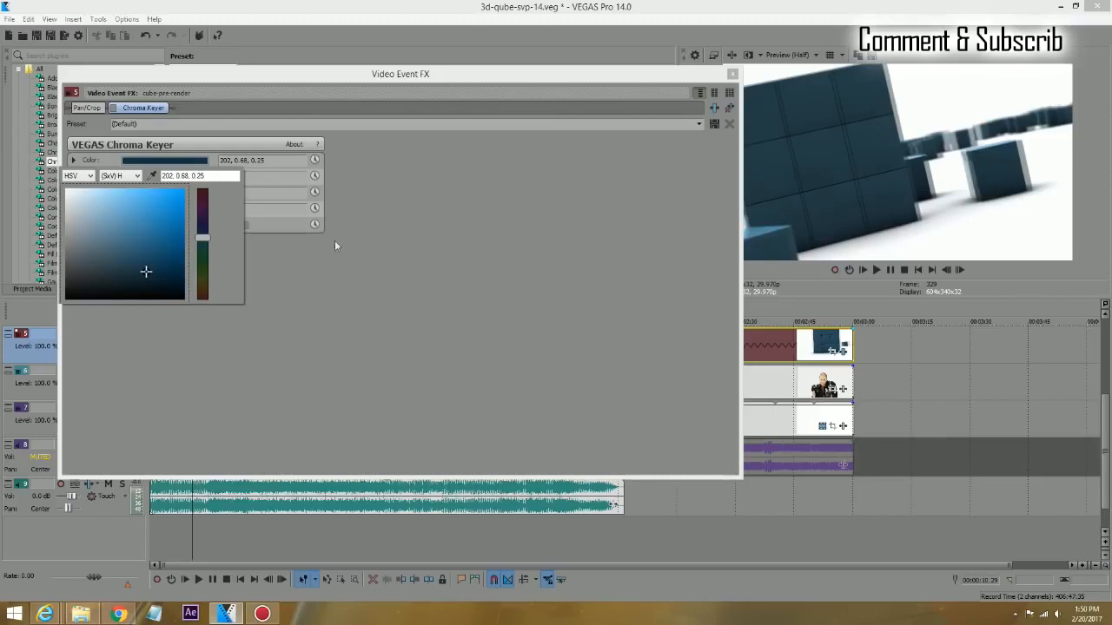
click(365, 252)
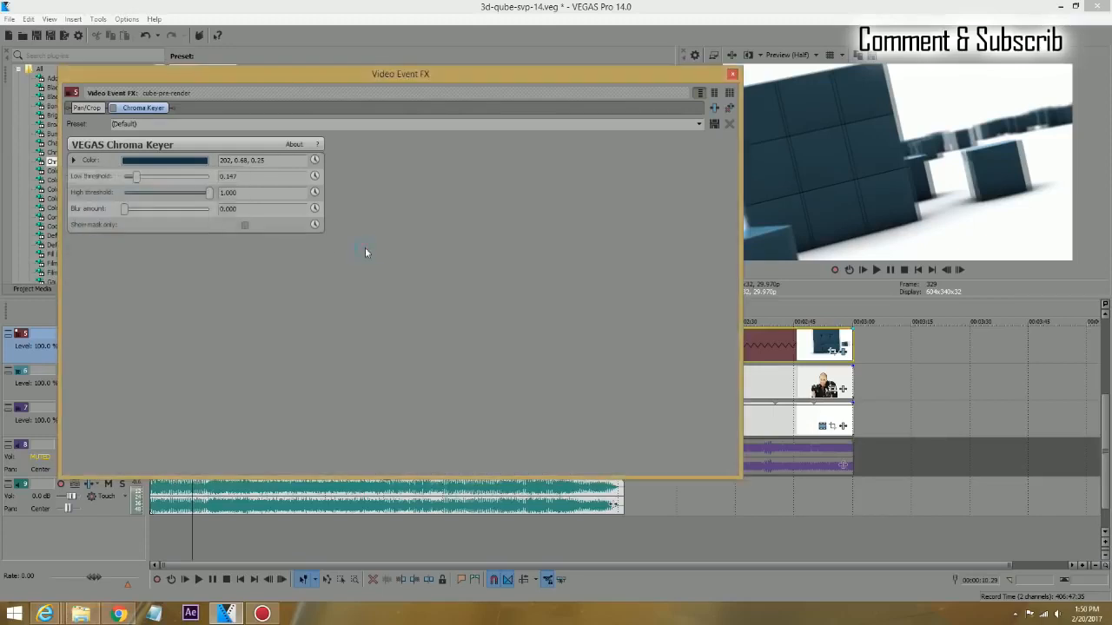
click(178, 161)
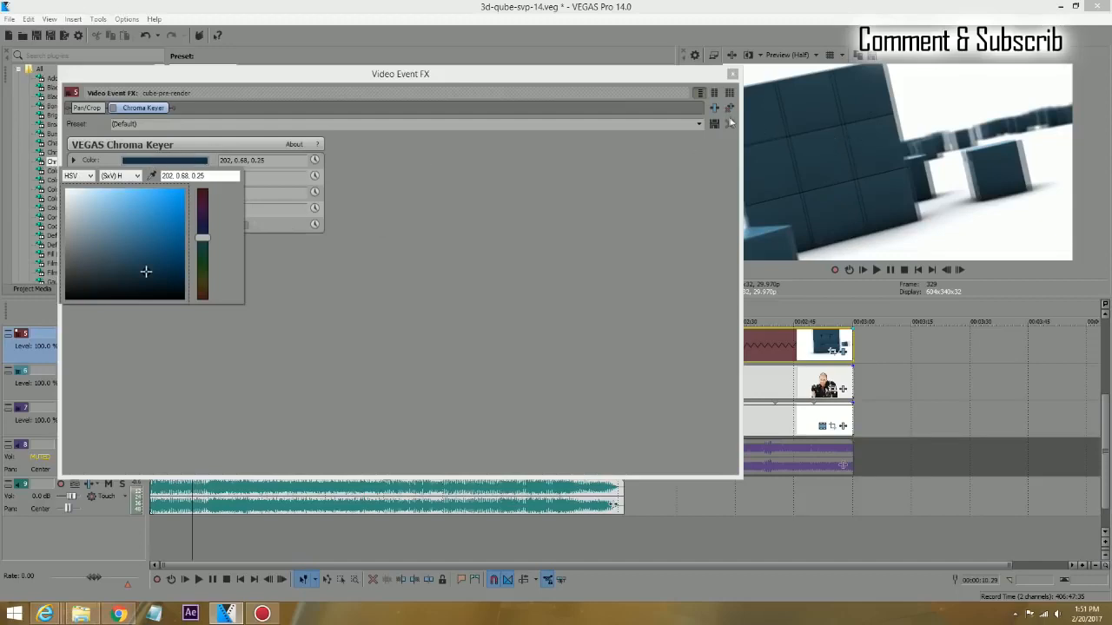
click(379, 223)
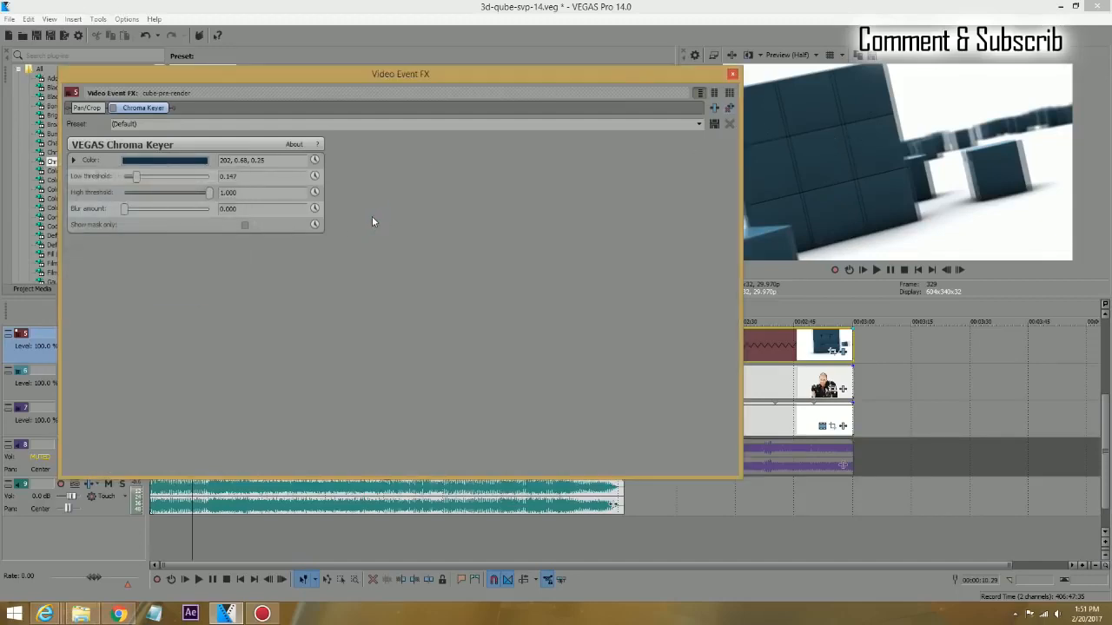
click(113, 109)
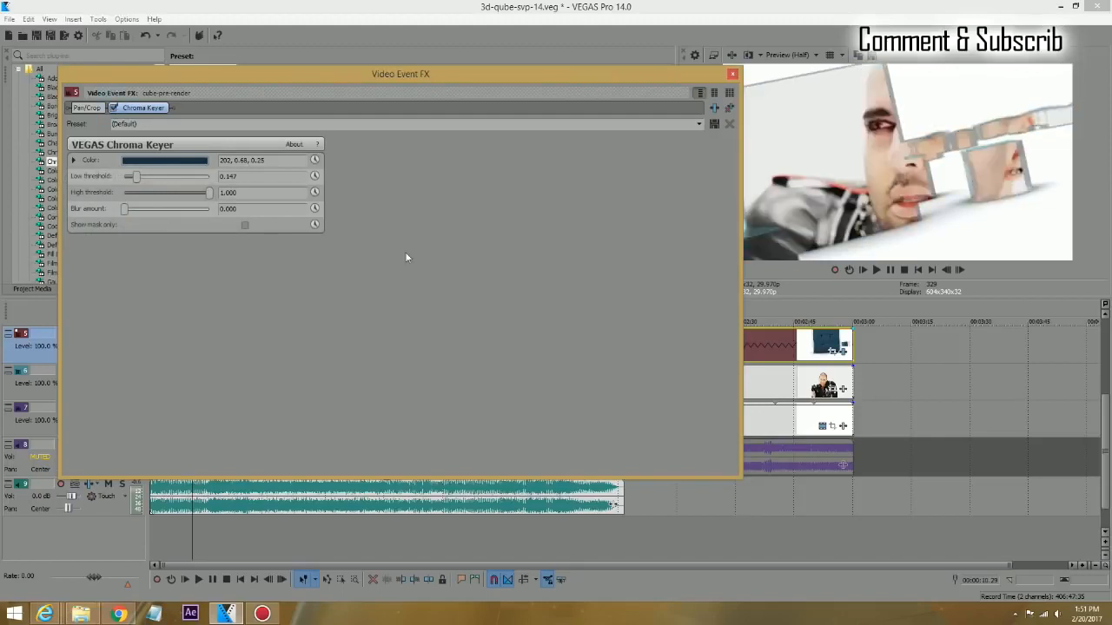
click(733, 74)
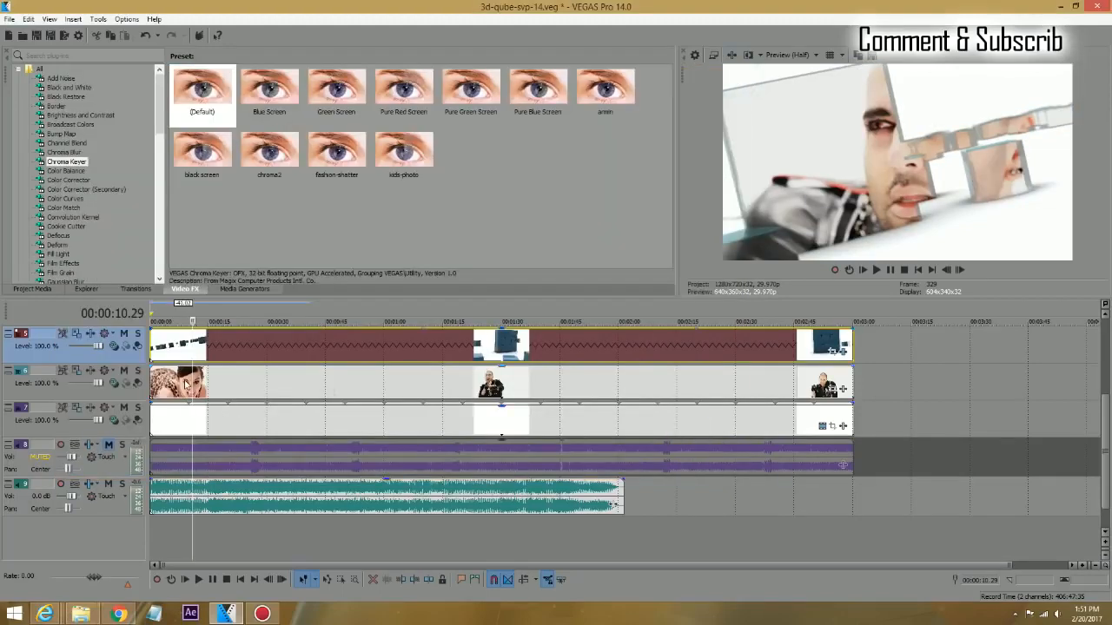
Play back the keyed cube composite over the music video from several points on the timeline
click(188, 388)
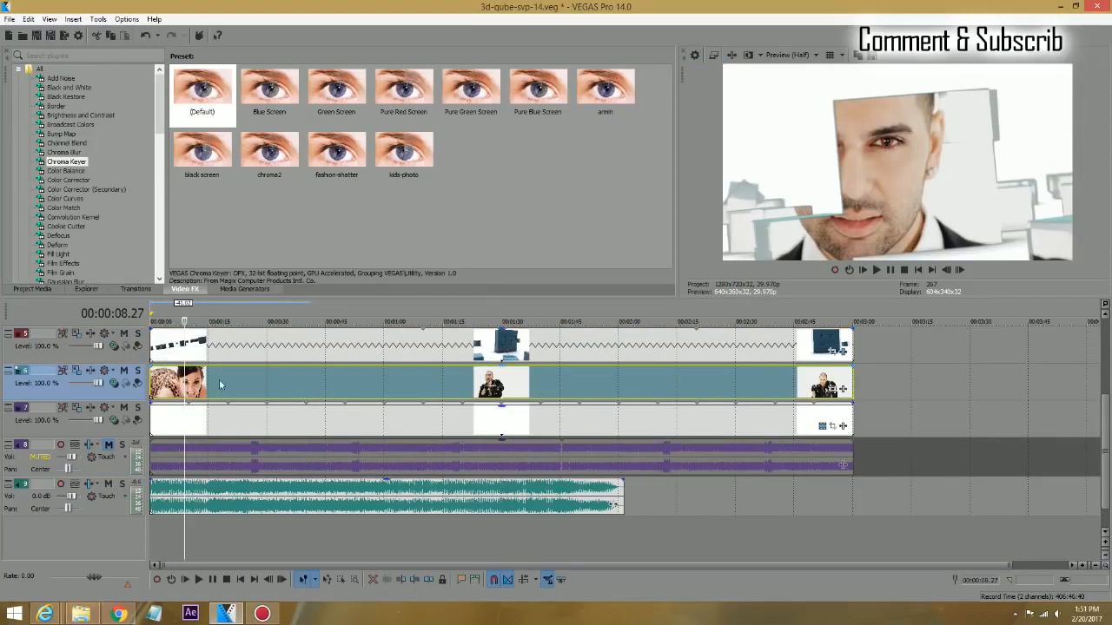
click(168, 384)
key(space)
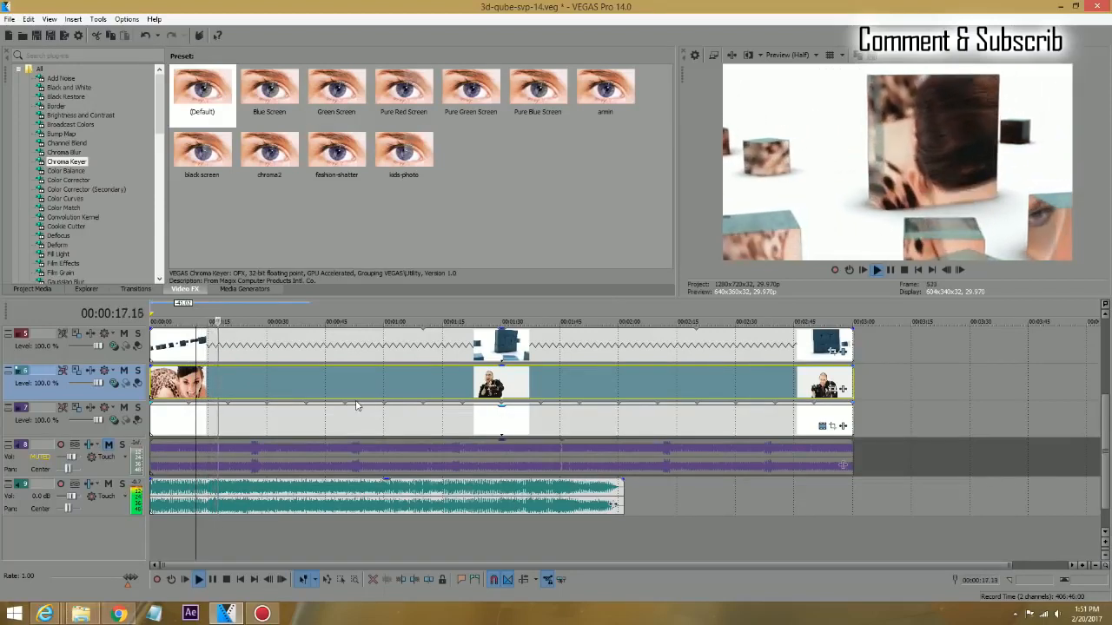
key(Return)
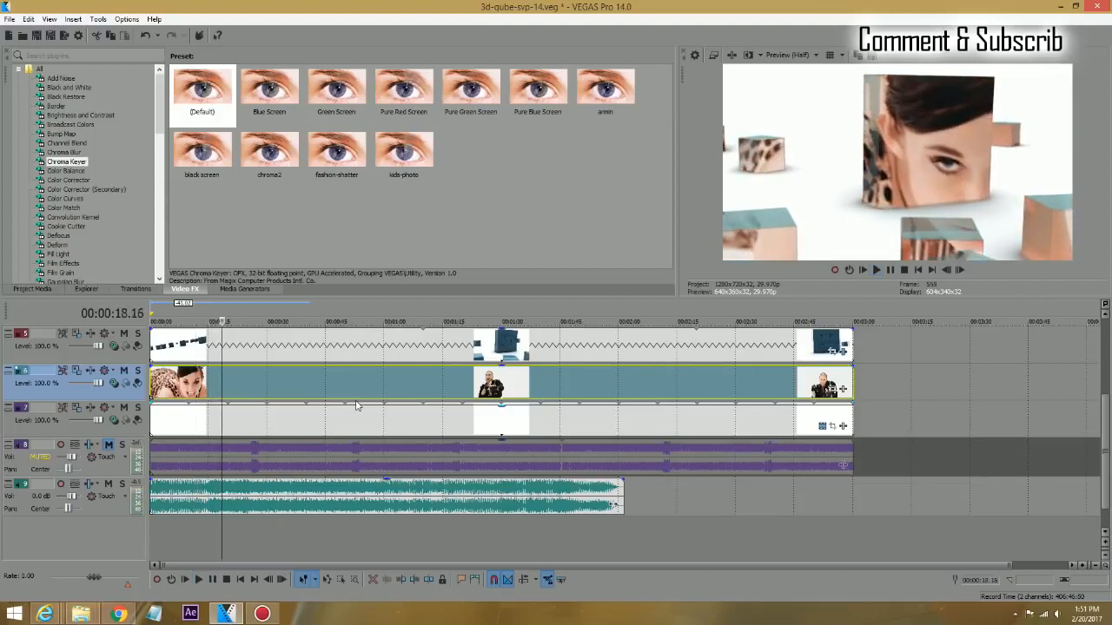
key(Return)
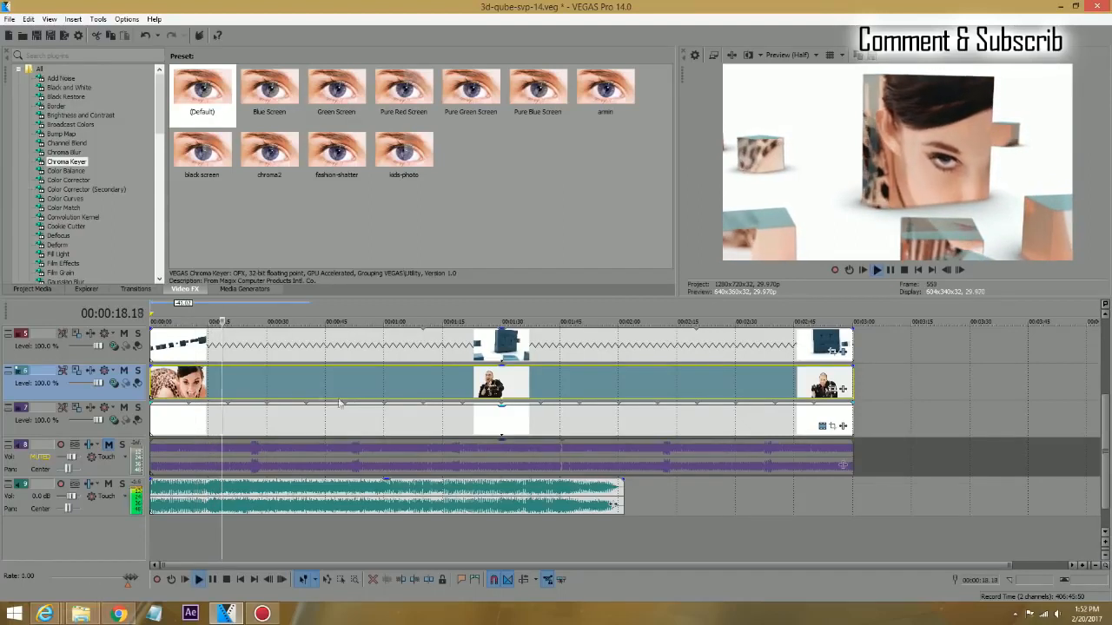
click(283, 384)
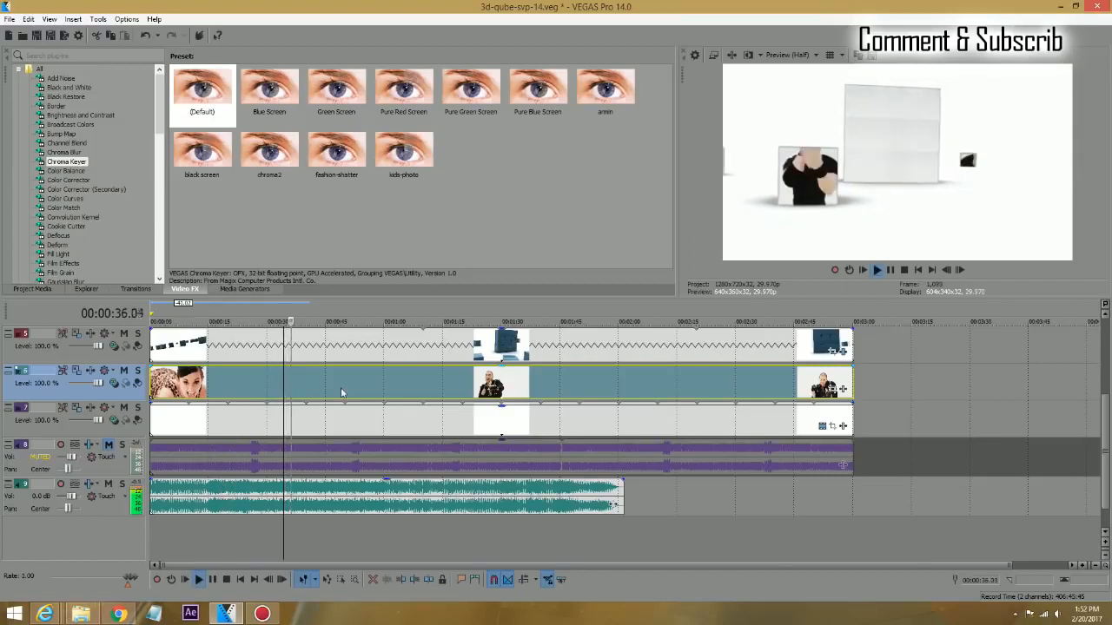
key(Return)
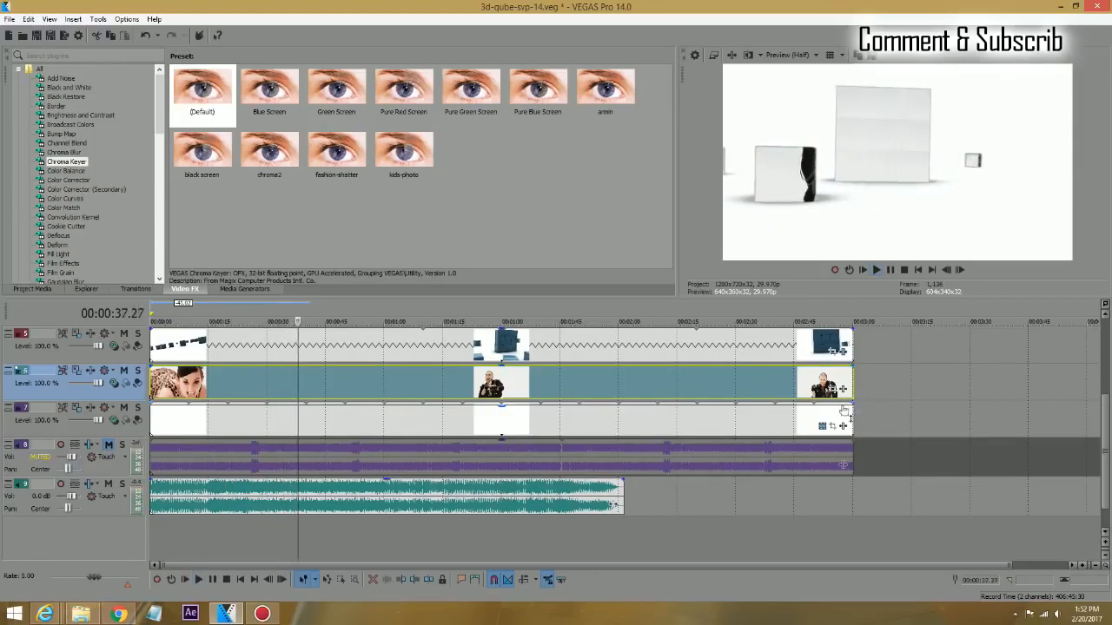
Mute the cube track, the music video track, the white solid colour track and the teal audio track
scroll(833, 387, up, 4)
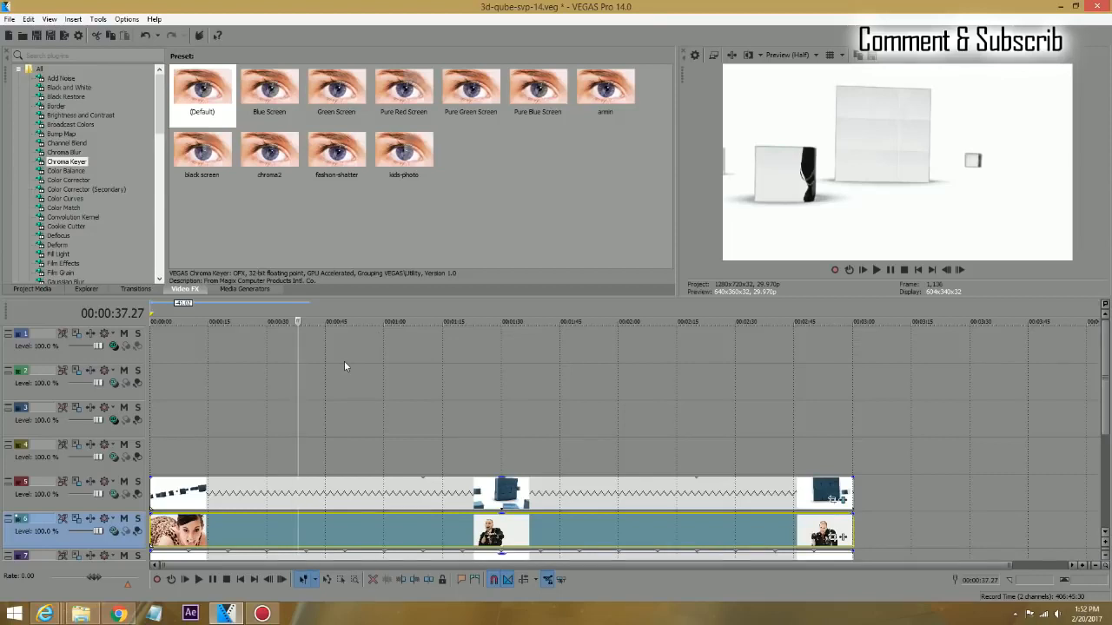
click(42, 289)
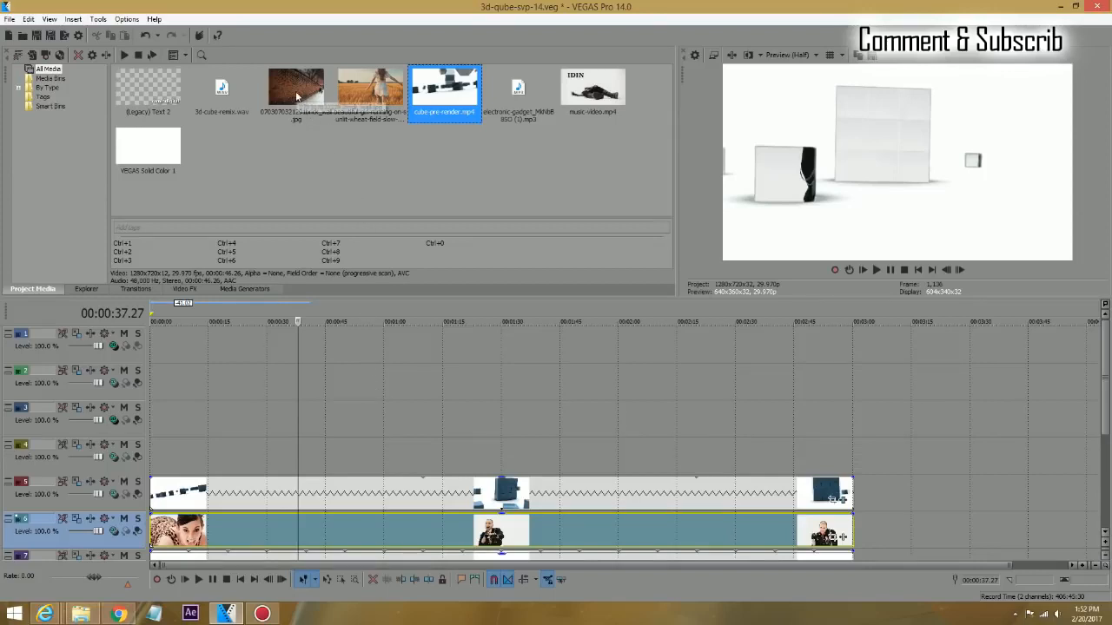
click(123, 481)
click(123, 518)
drag(1105, 391, 1104, 459)
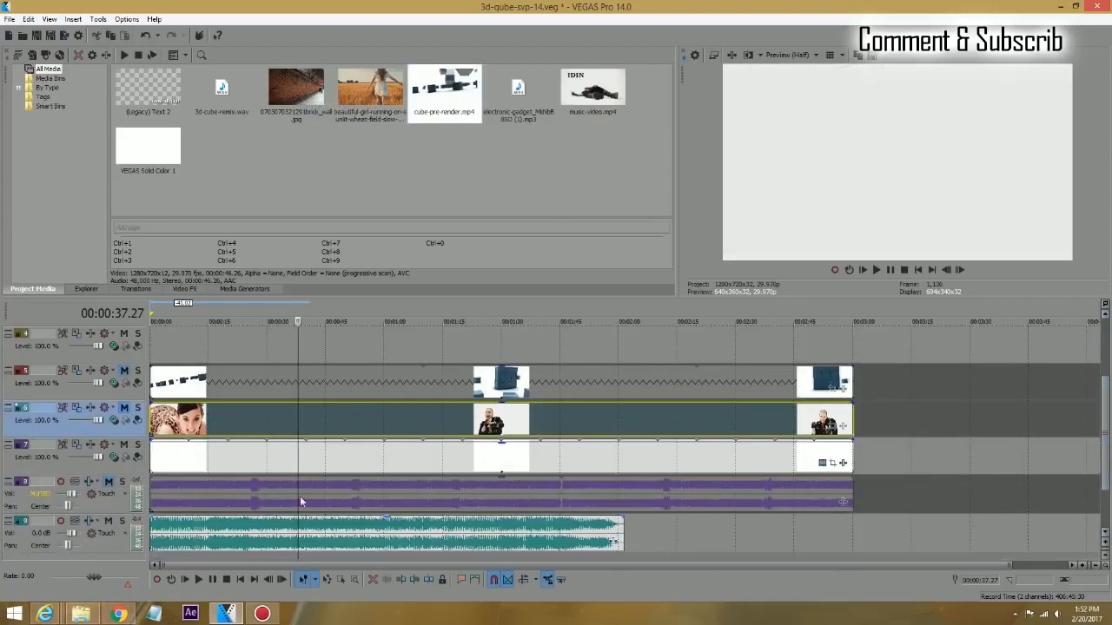
click(125, 443)
click(109, 522)
drag(1106, 441, 1106, 365)
Place the brick wall image from the project media at the start of the first video track
drag(295, 91, 290, 395)
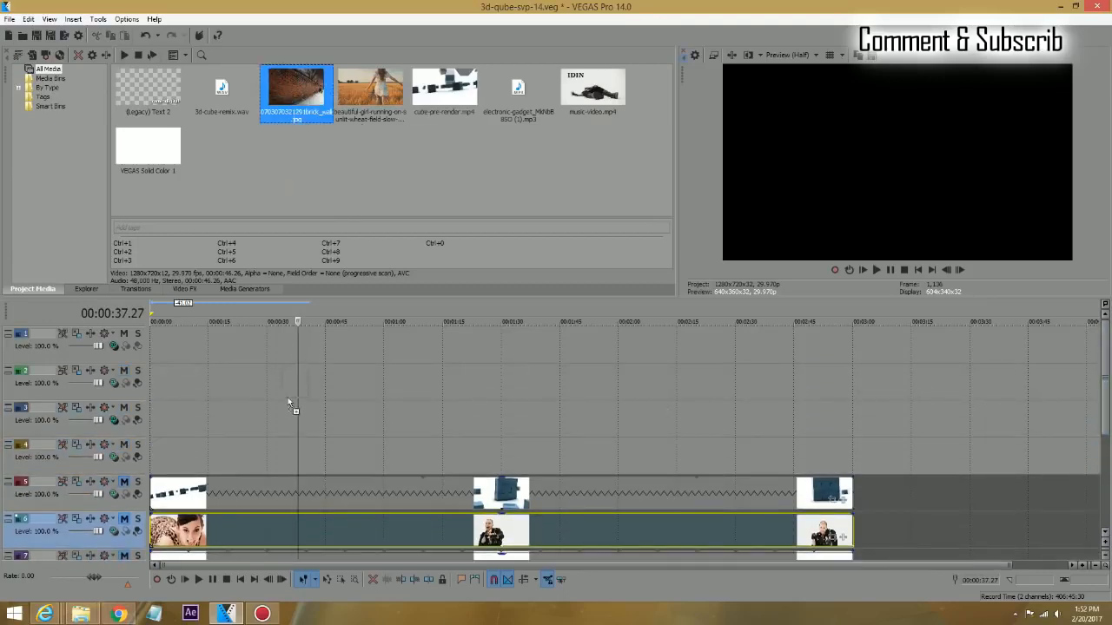
drag(164, 355, 169, 338)
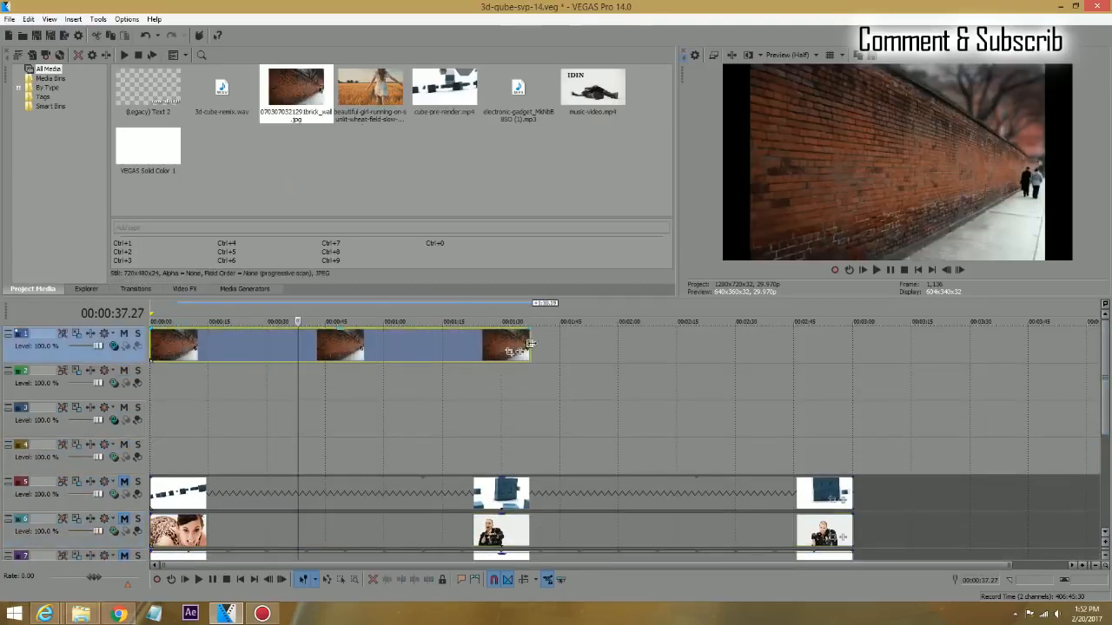
click(365, 346)
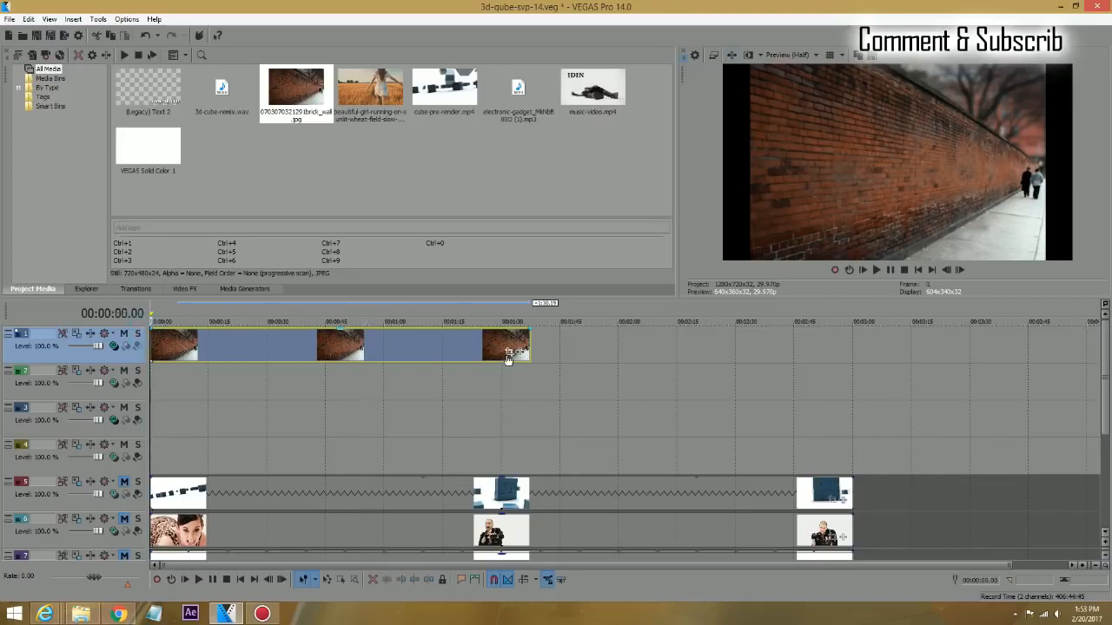
Crop the brick wall event with the 16:9 Widescreen TV aspect ratio preset
click(510, 352)
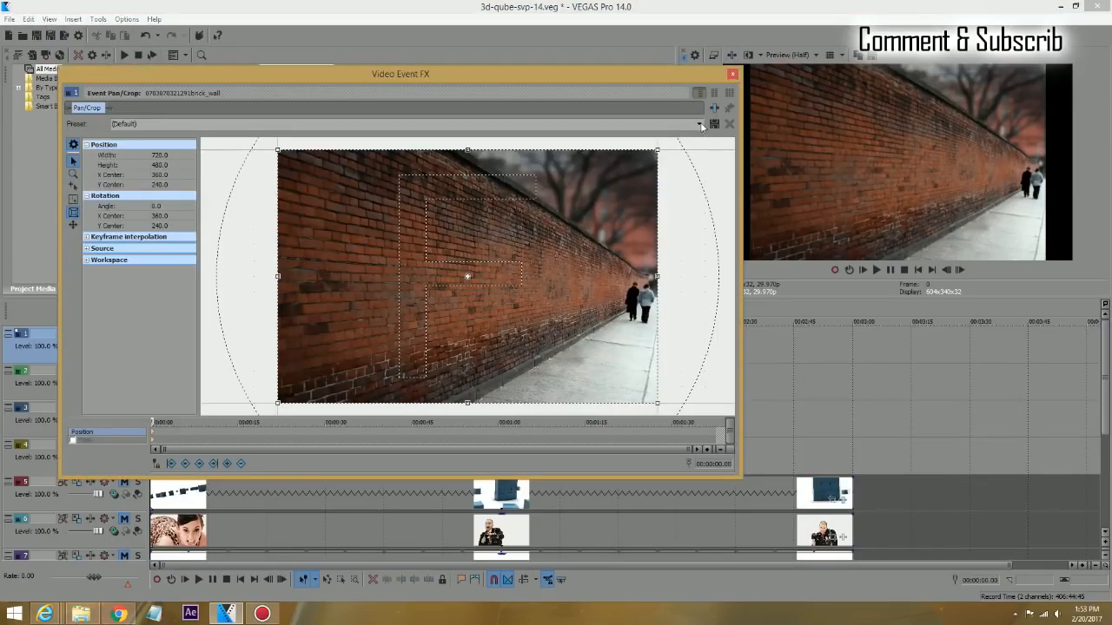
click(700, 124)
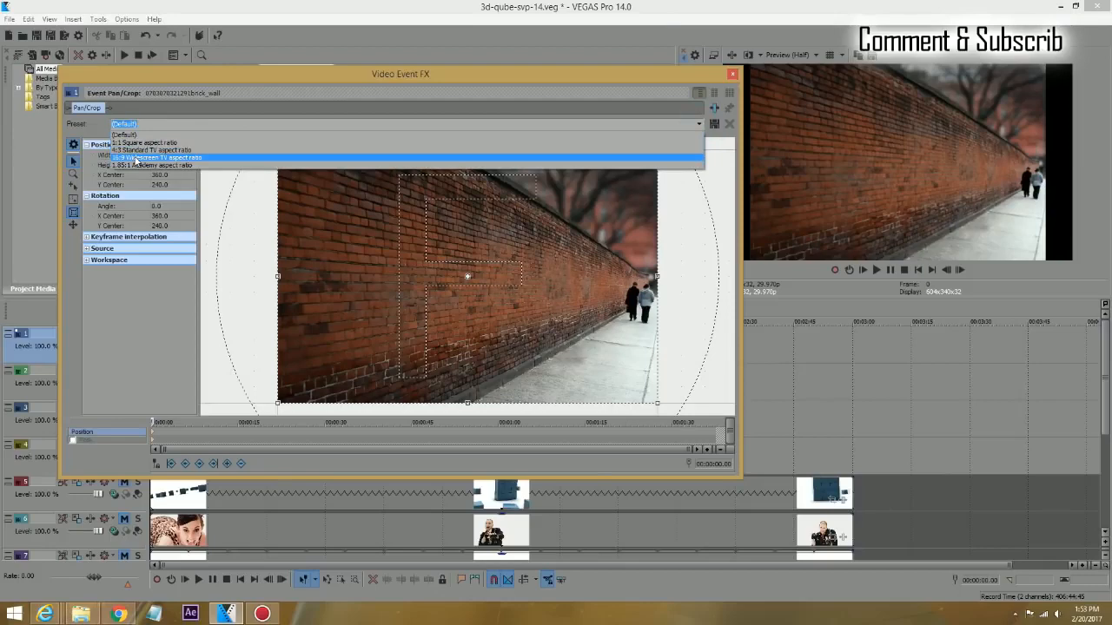
click(178, 159)
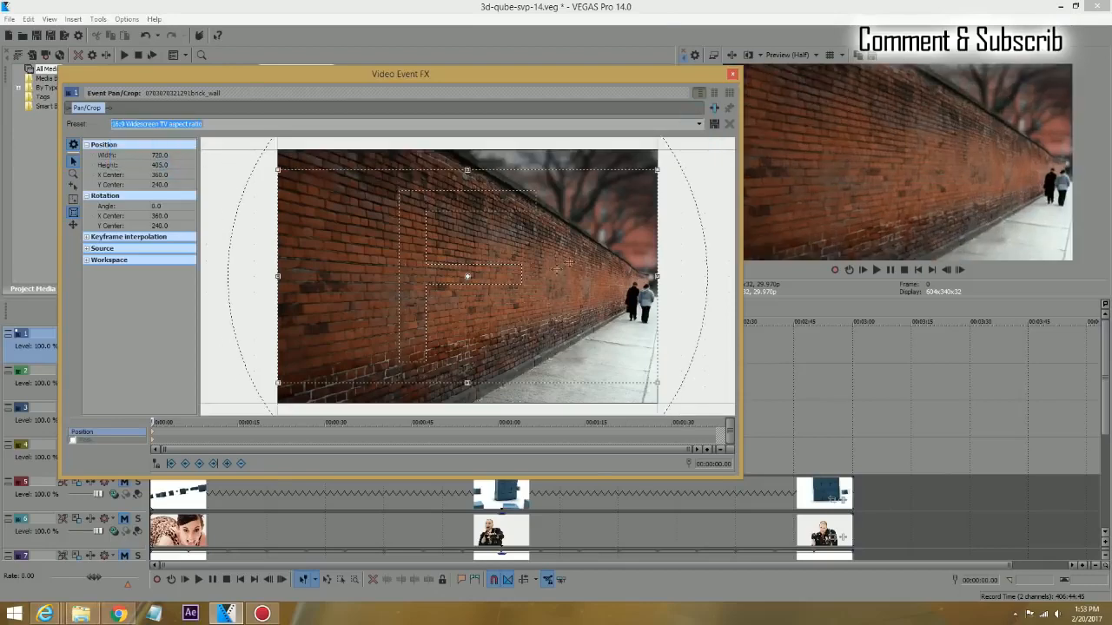
click(732, 75)
Place the girl-running wheat field clip at the start of the second video track and solo that track
click(188, 348)
drag(372, 86, 141, 373)
click(137, 370)
Play back the soloed wheat field clip from the start of the timeline
key(ctrl+Home)
key(space)
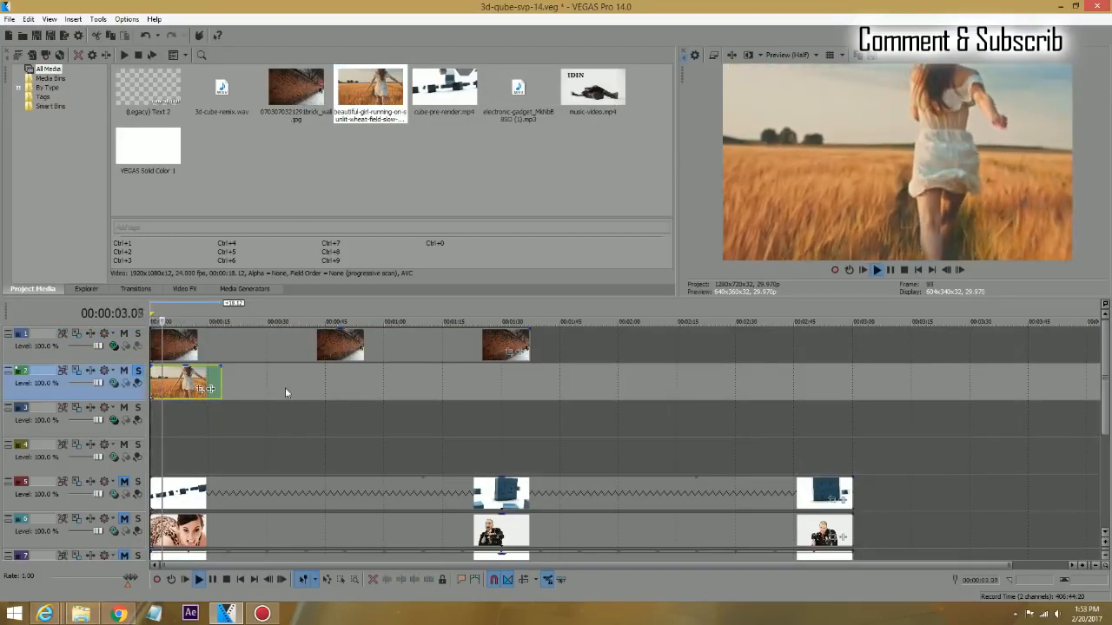
key(space)
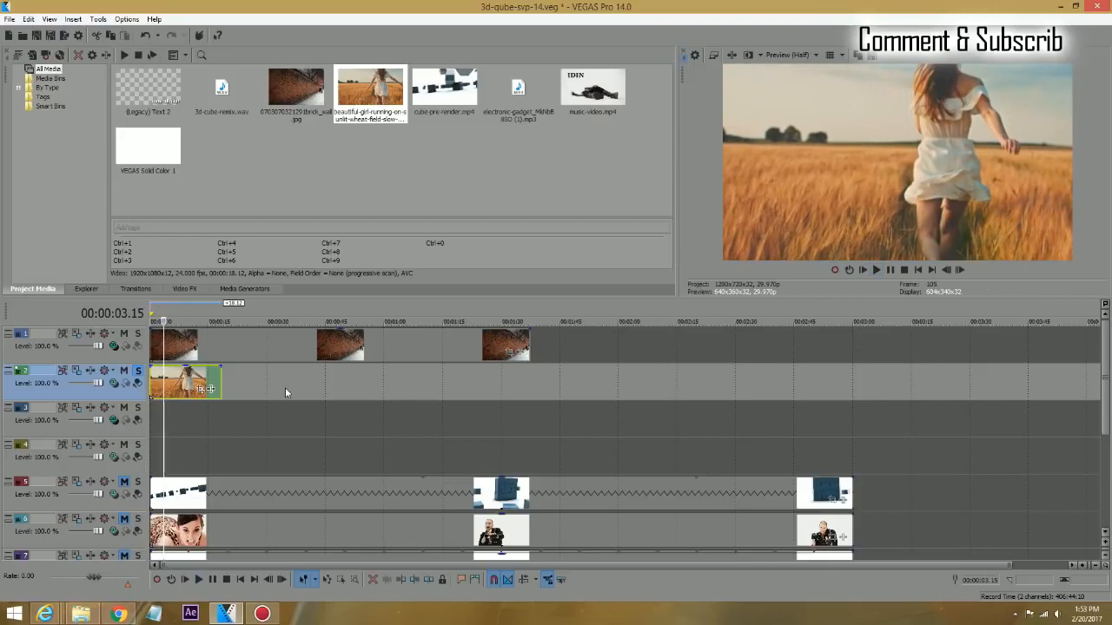
key(space)
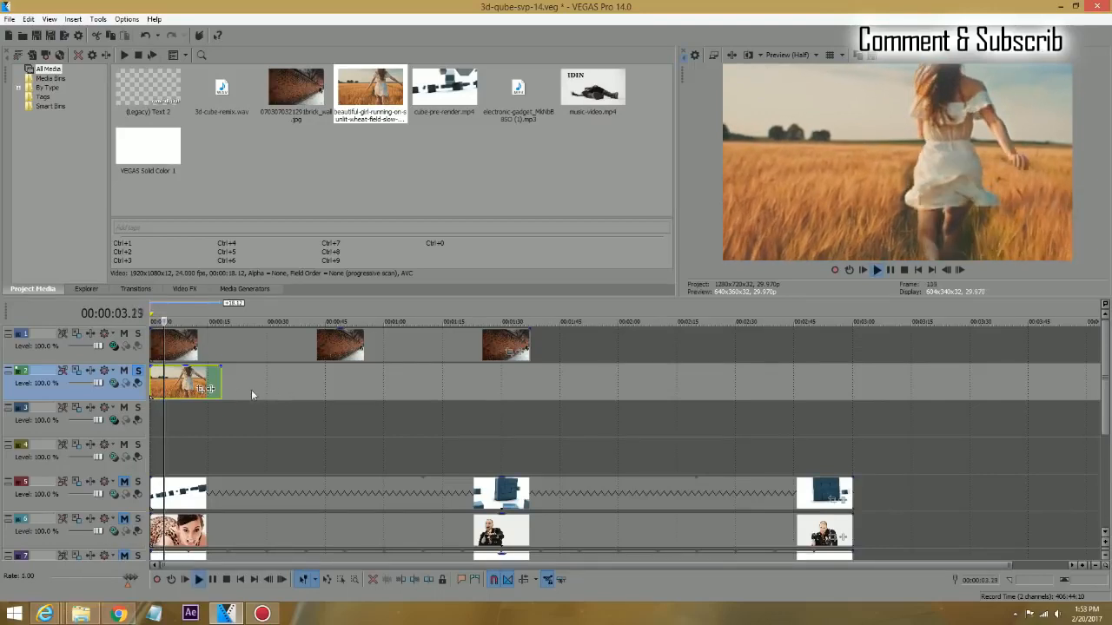
Stop playback and turn off solo on the wheat field track so the brick wall shows again
key(space)
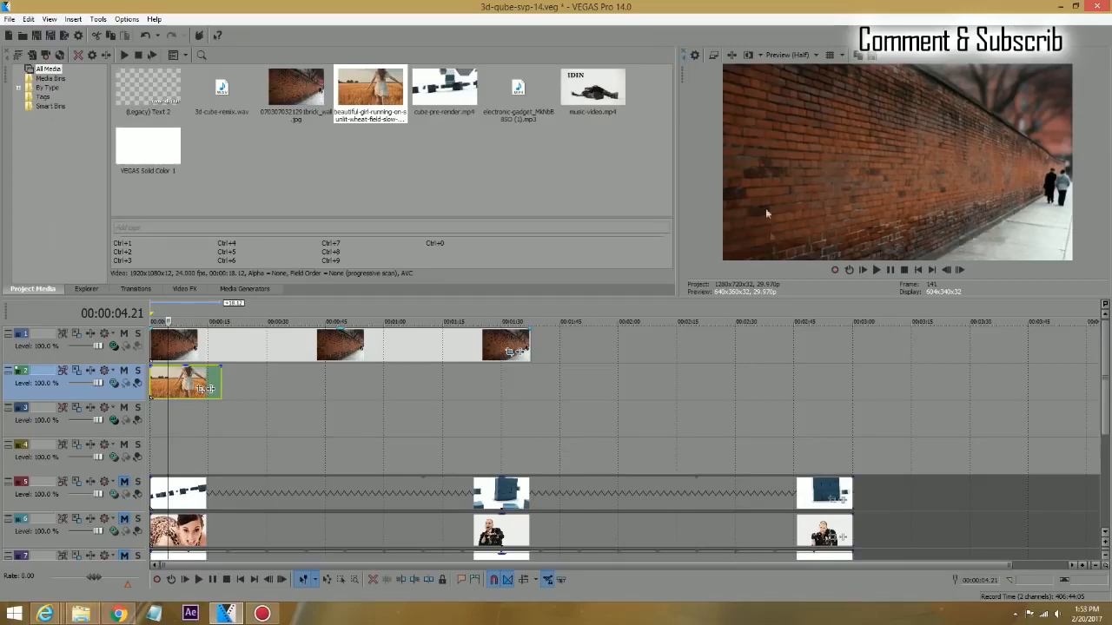
drag(132, 346, 139, 392)
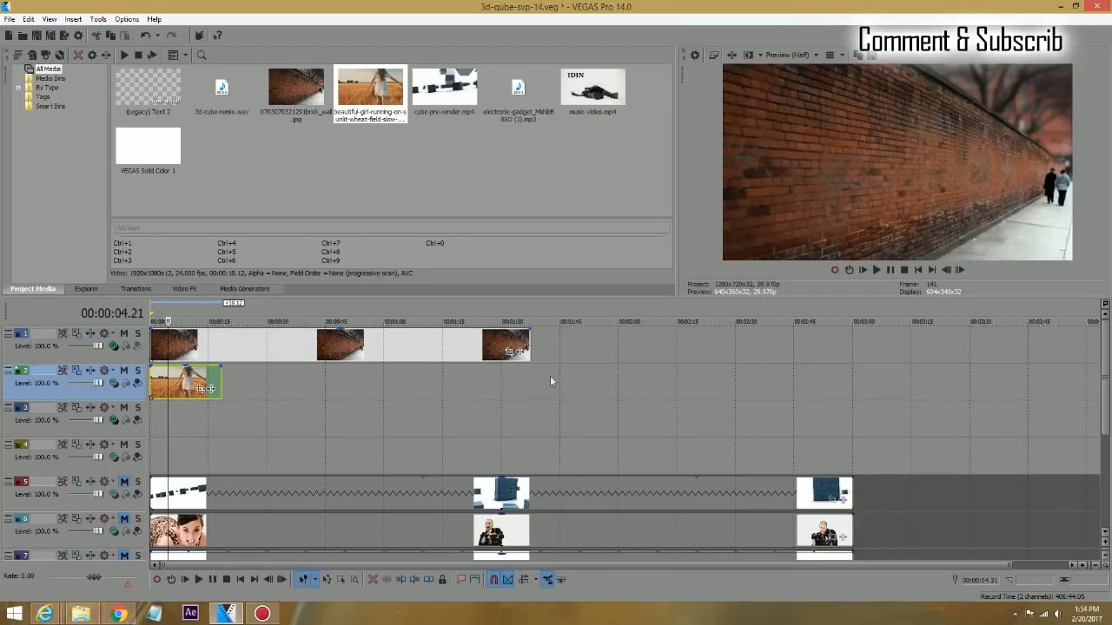
Apply the default Chroma Keyer to the brick wall event and sample its key color from the bricks in the preview, with the effect enabled
click(184, 288)
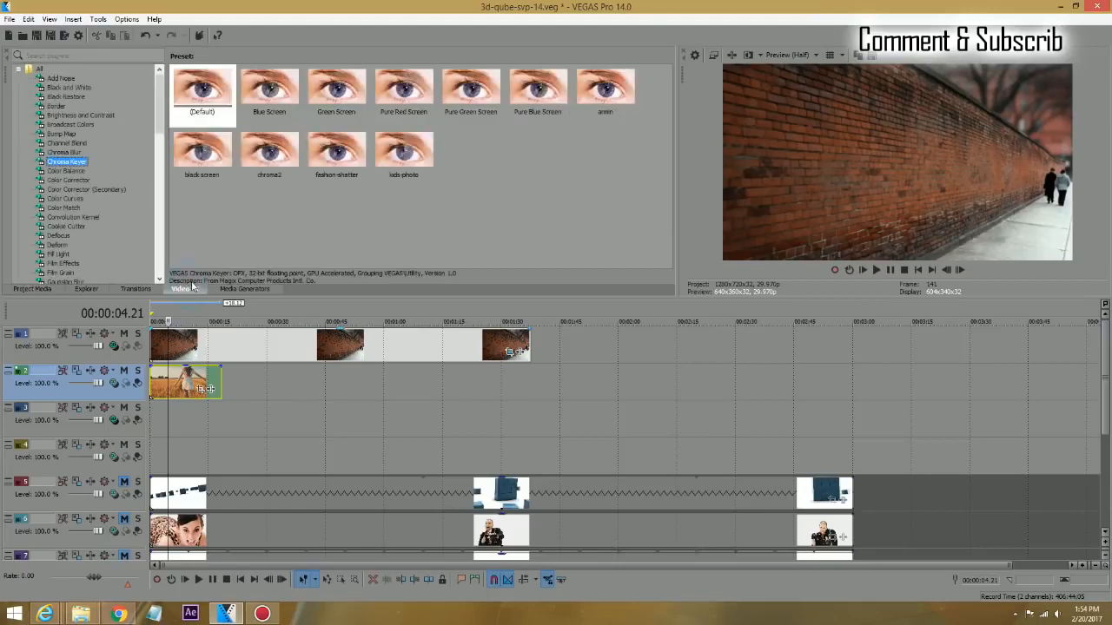
drag(202, 92, 295, 335)
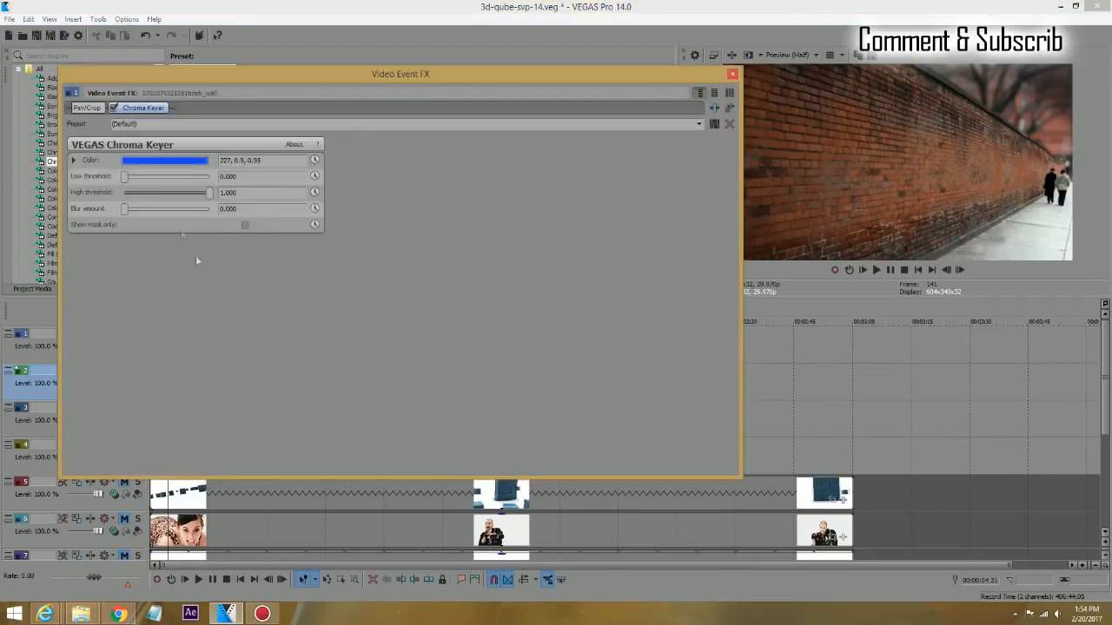
click(161, 161)
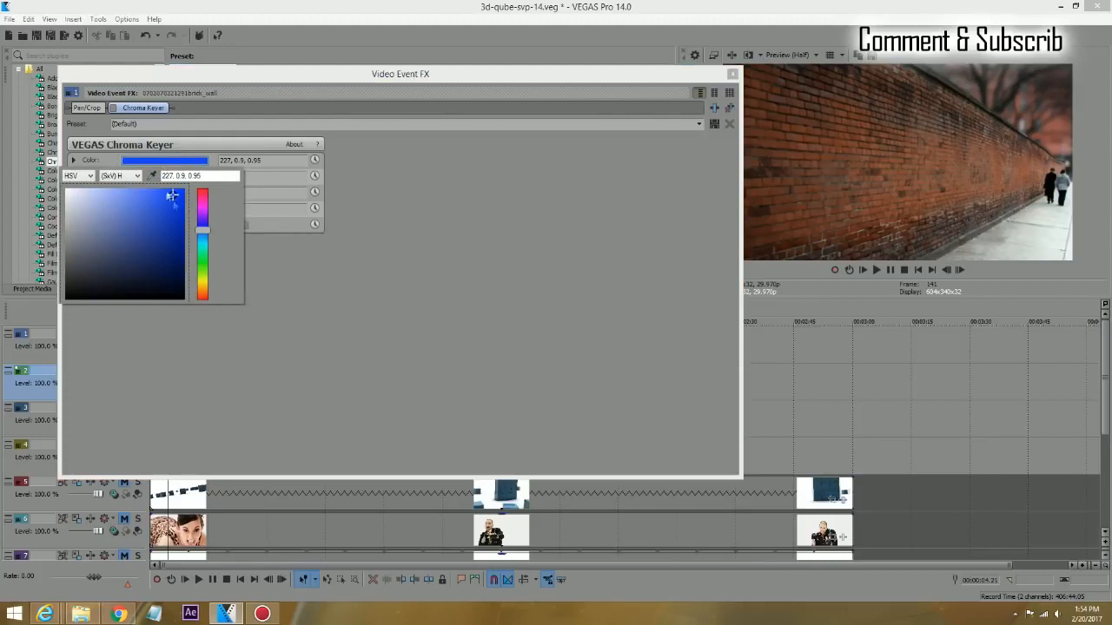
click(152, 177)
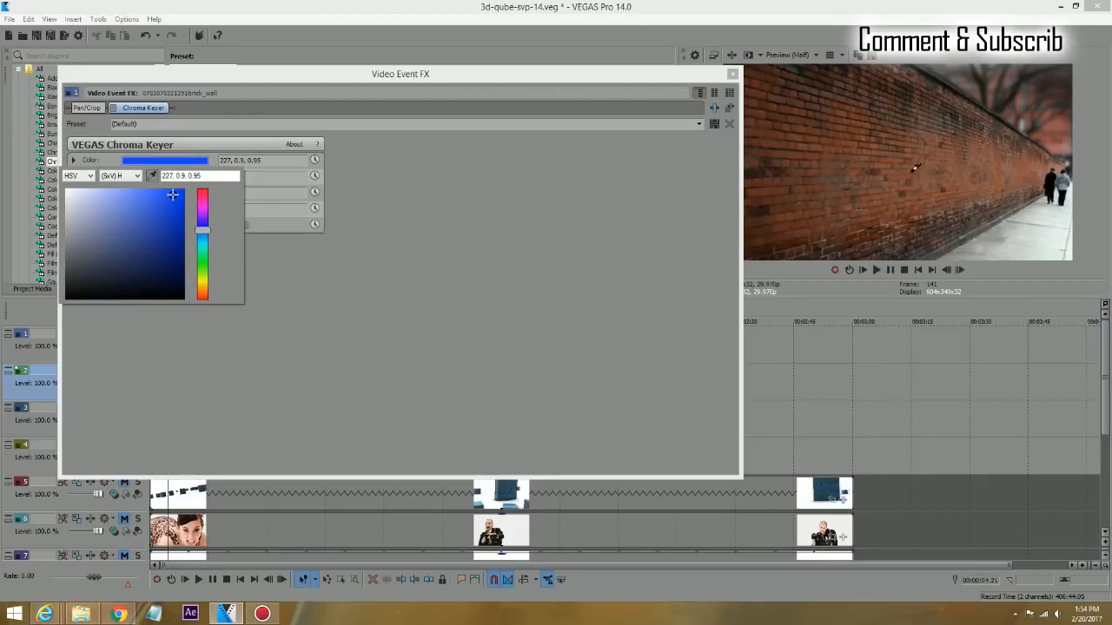
click(912, 170)
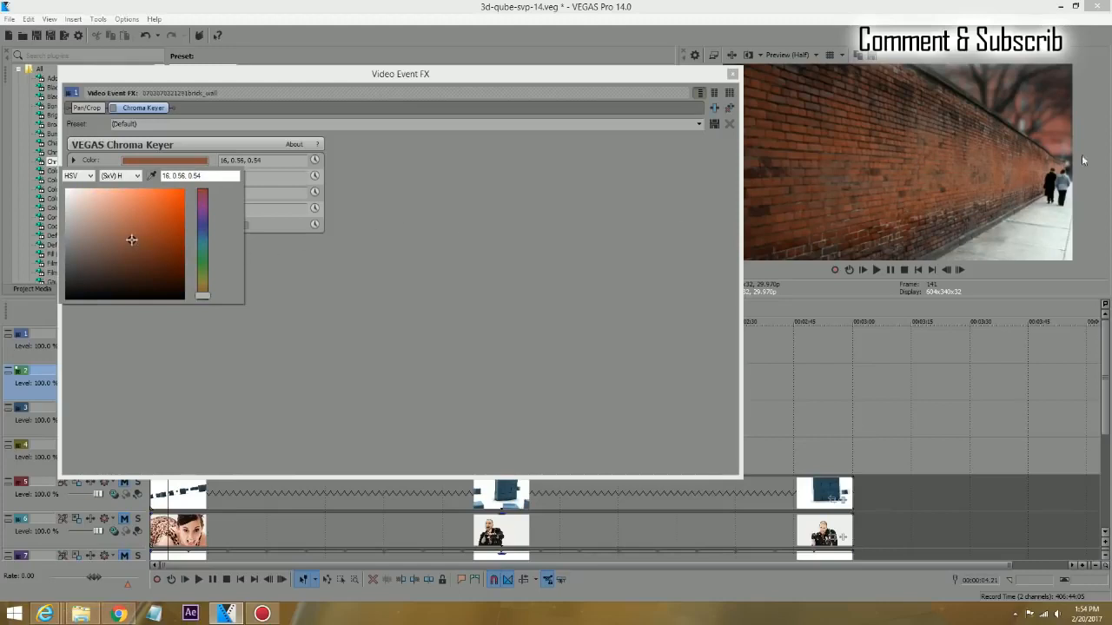
click(292, 245)
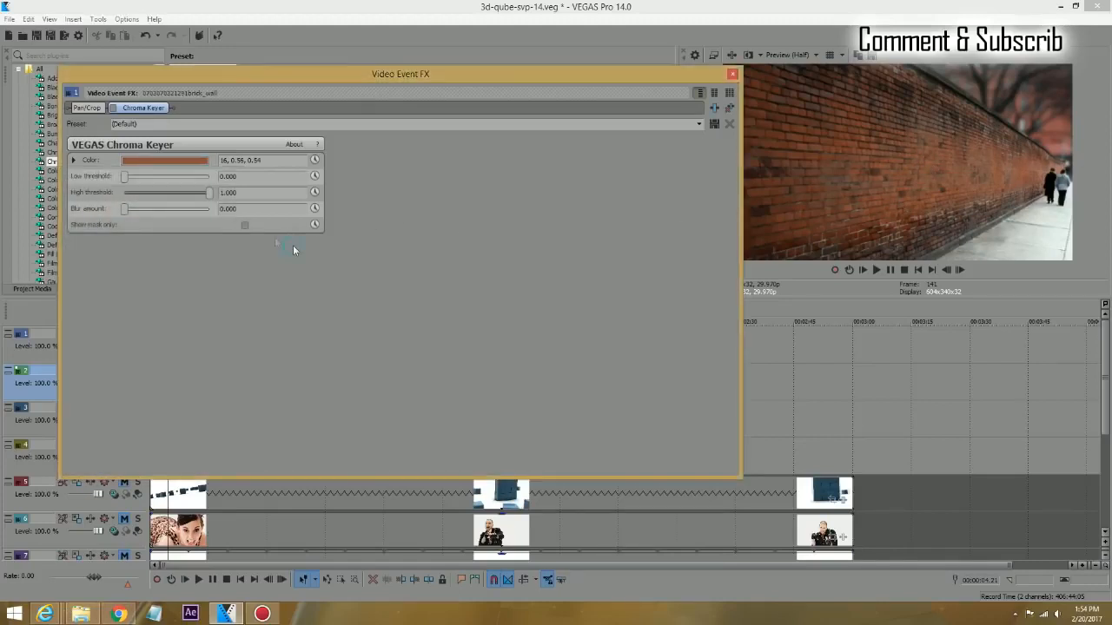
click(114, 107)
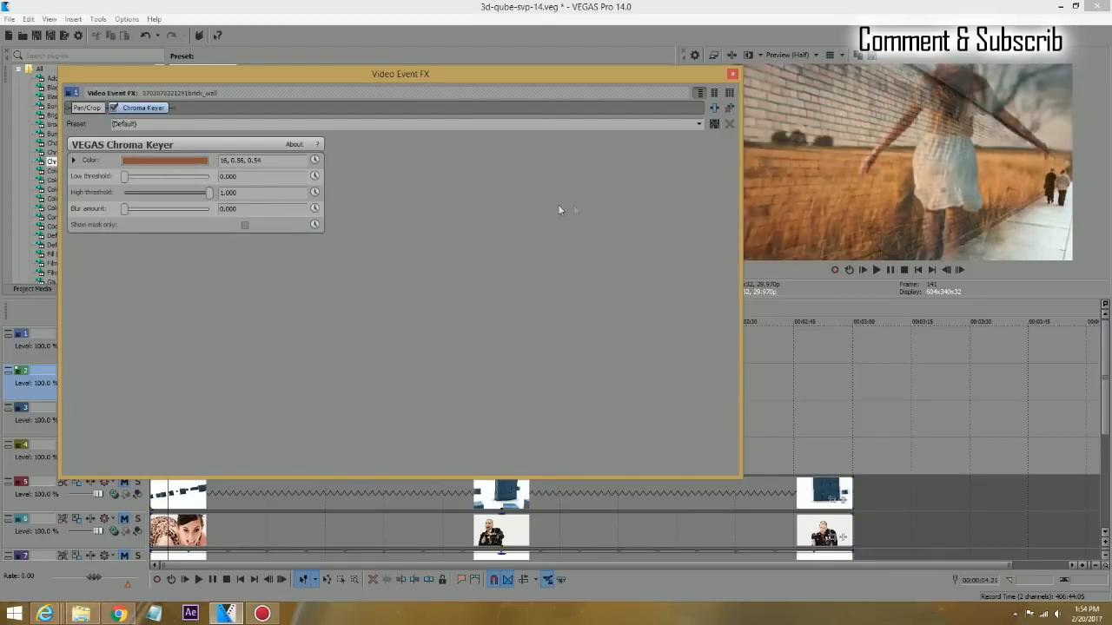
click(731, 74)
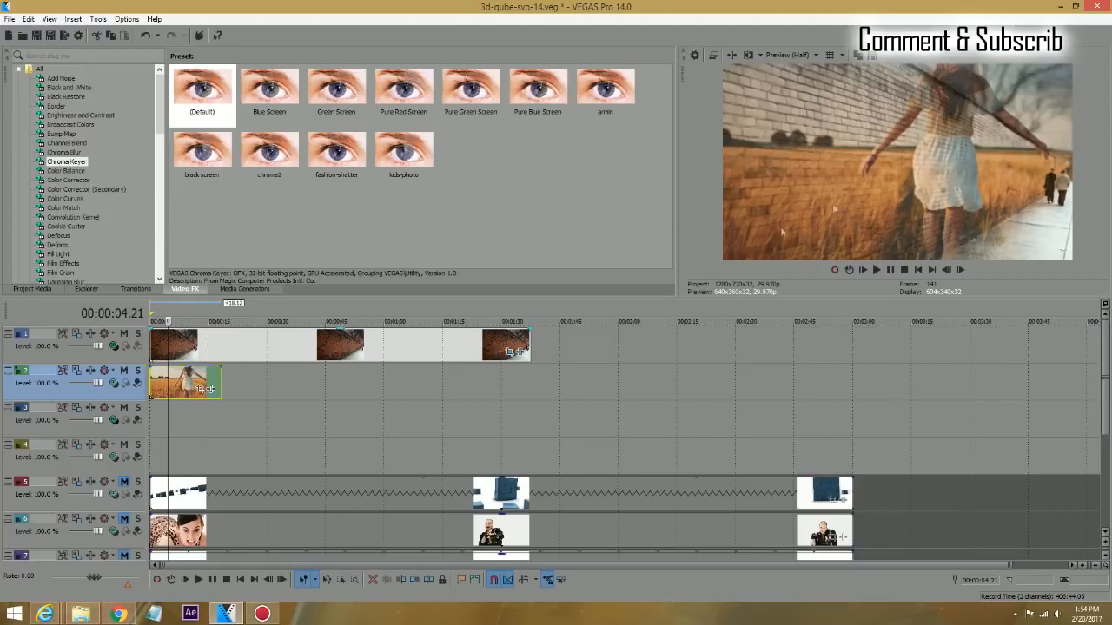
Play back the keyed composite and trim the end of the brick wall event to about 25 seconds
click(292, 419)
key(space)
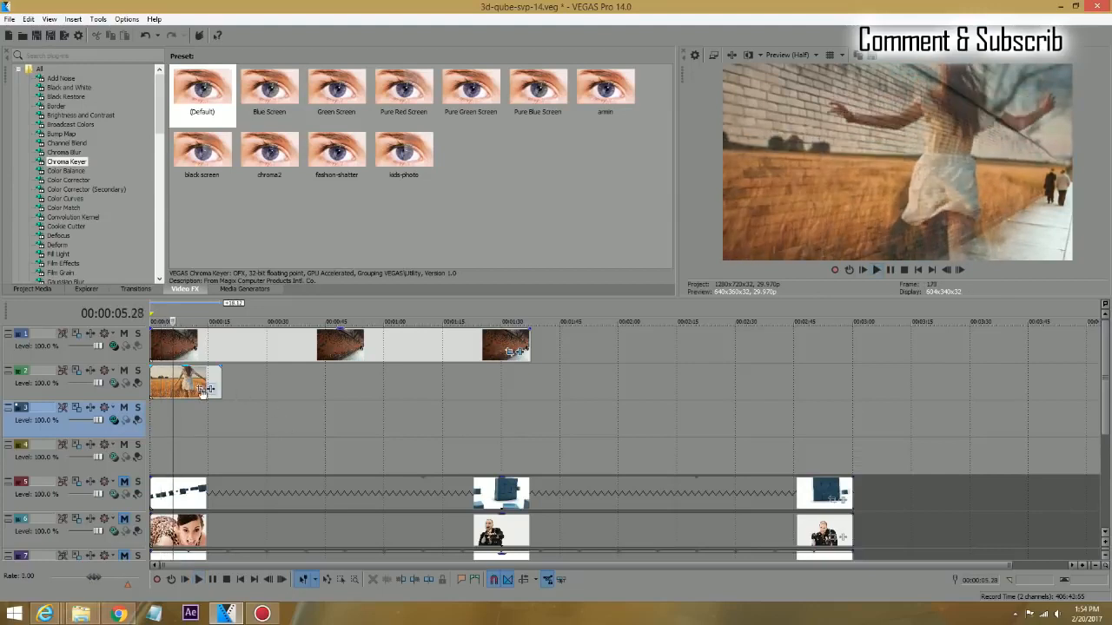
drag(528, 341, 248, 348)
drag(1007, 566, 432, 566)
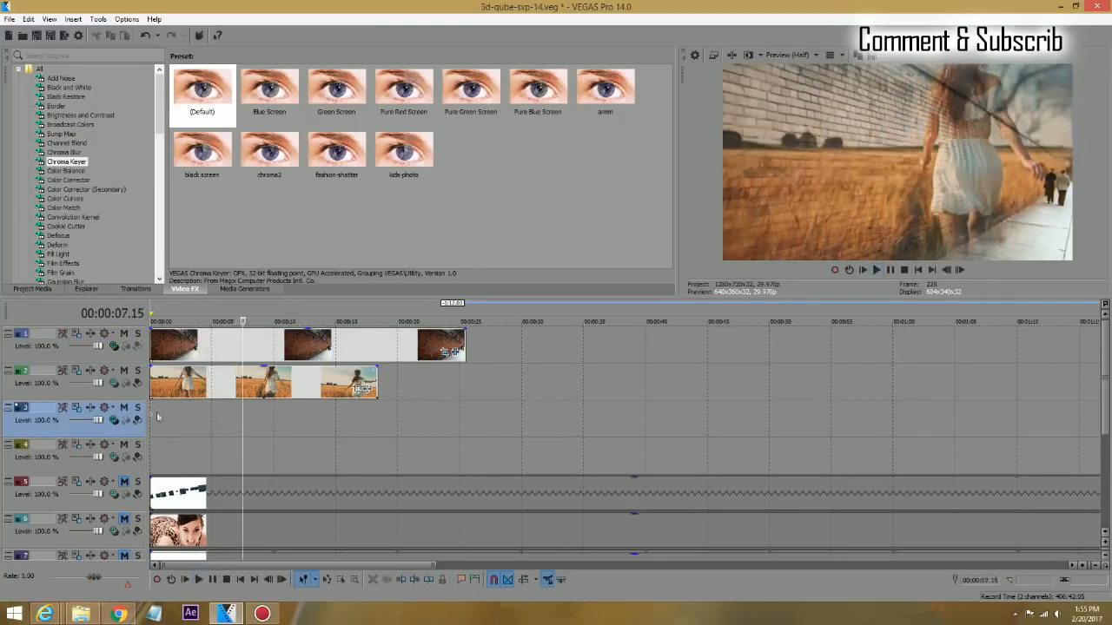
Set the compositing mode of the wheat field track to 3D Source Alpha
click(114, 386)
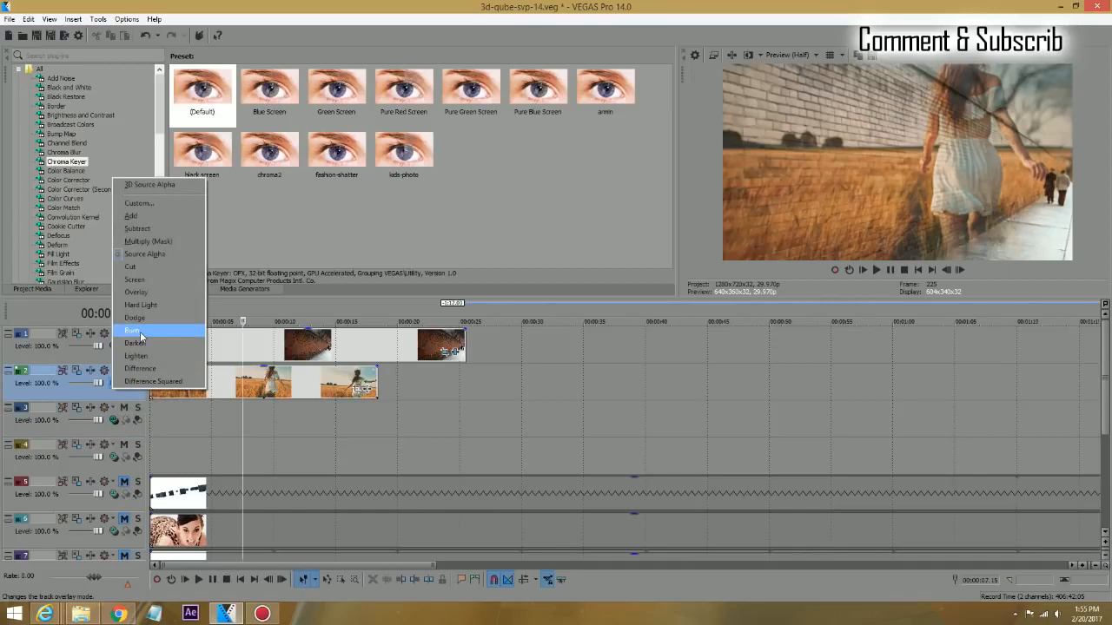
click(161, 185)
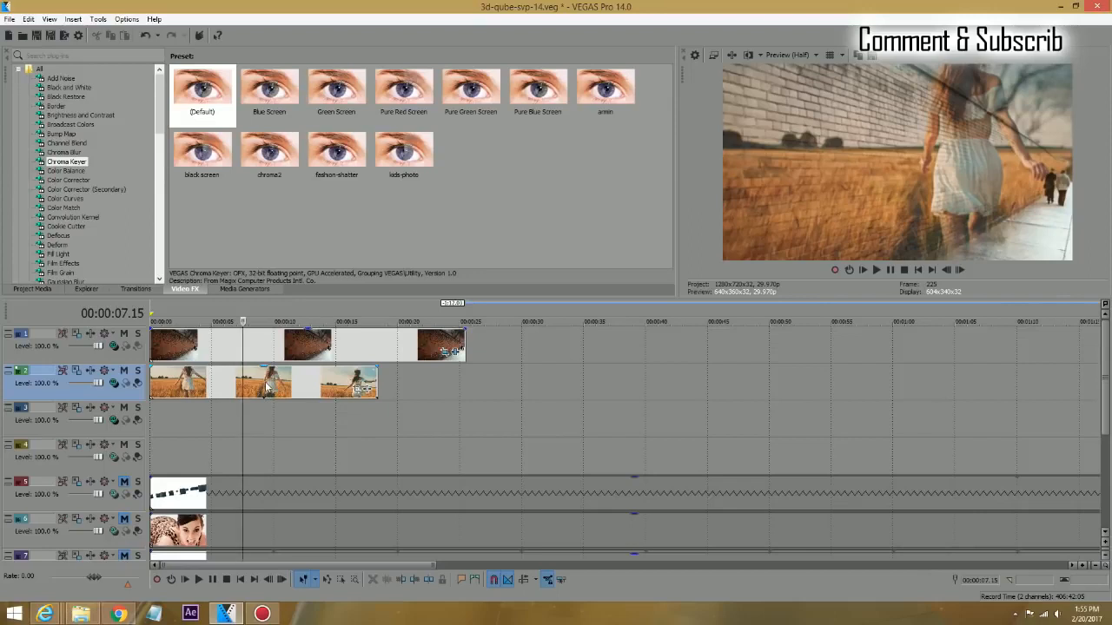
Compare the layers by temporarily soloing the brick wall track and muting the wheat field track
click(139, 336)
click(139, 337)
click(124, 370)
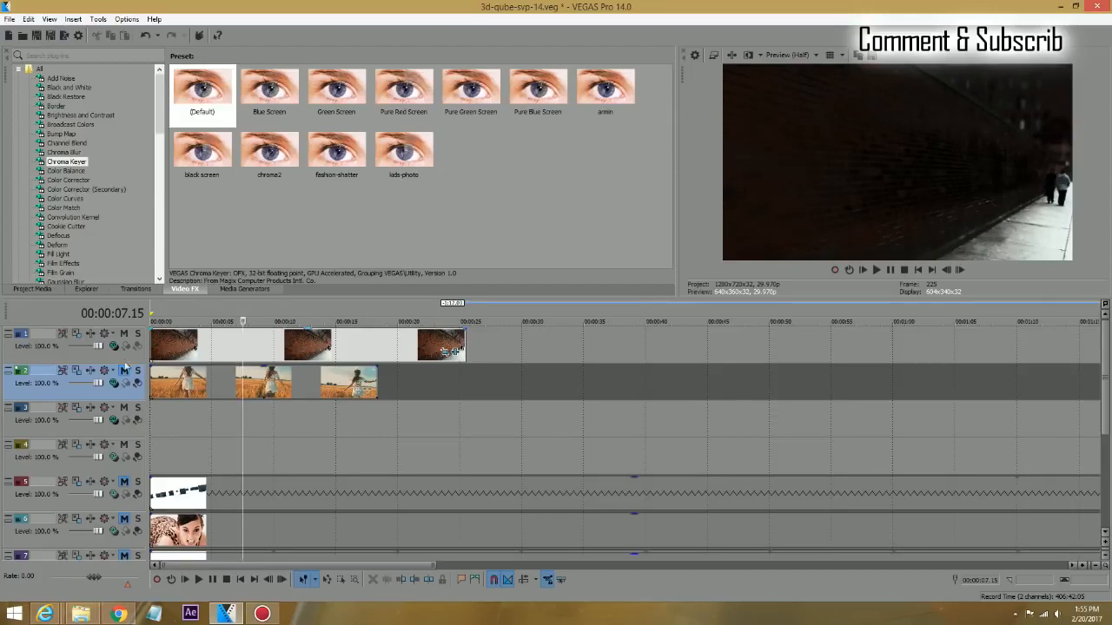
click(125, 372)
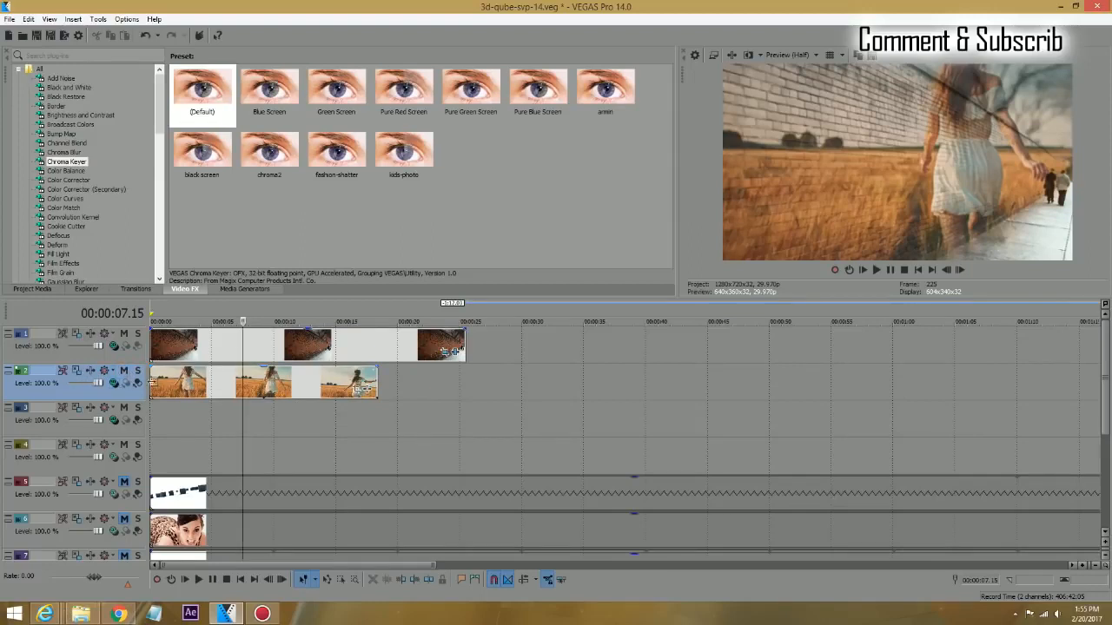
Open Track Motion for the wheat field track with the cursor at the start of the timeline
click(153, 382)
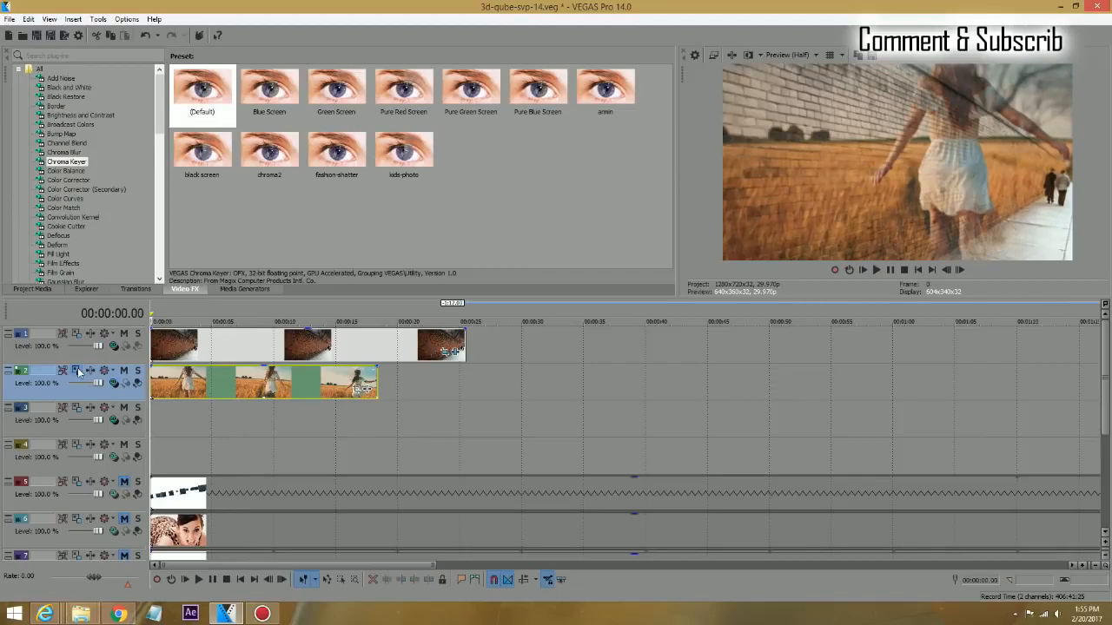
click(77, 371)
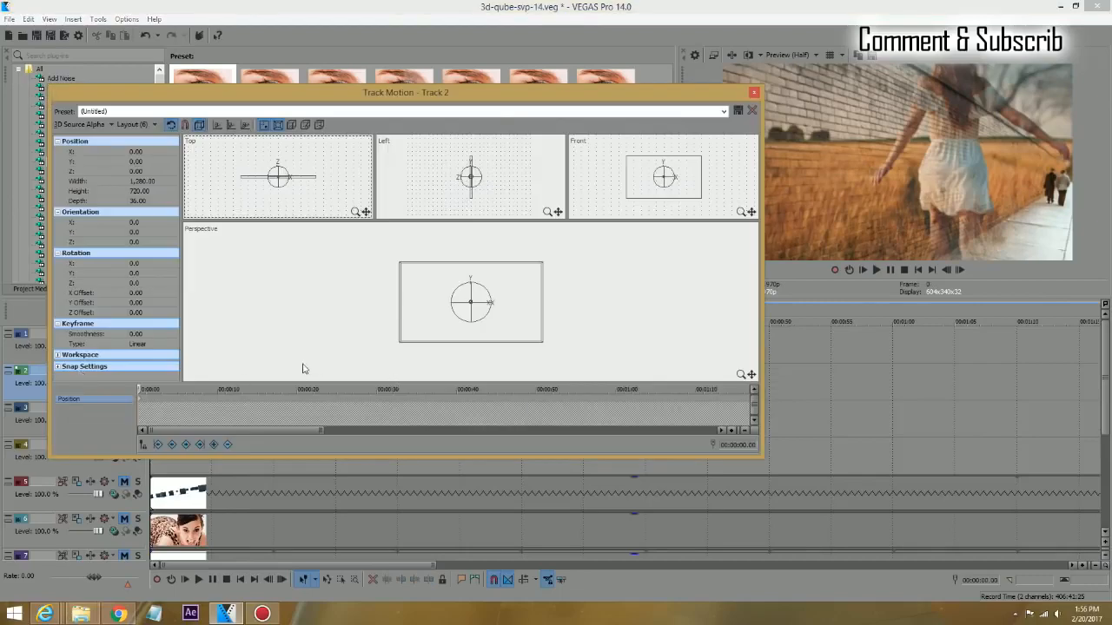